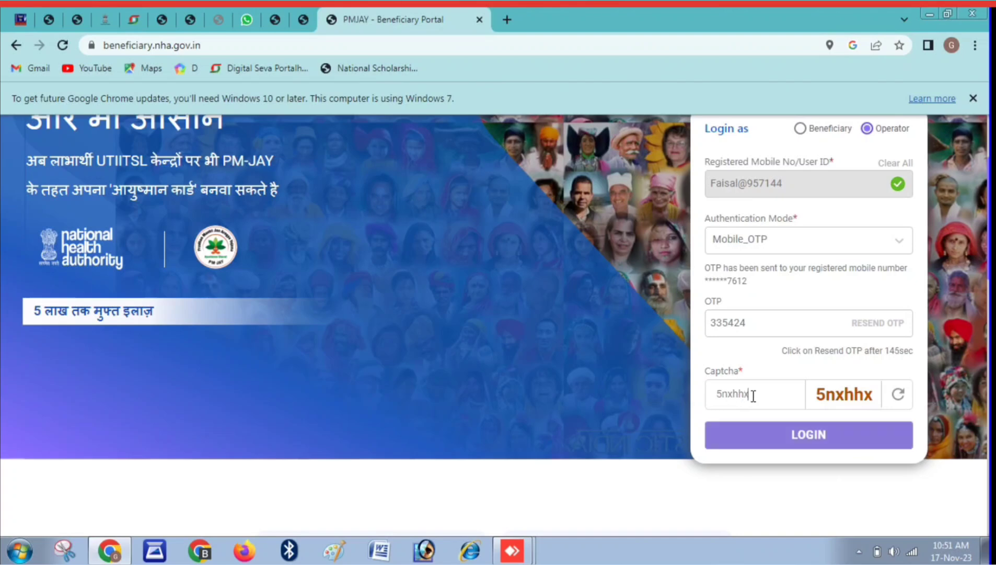
Submit the filled operator login, which returns 'Correct role is not mapped in UMP application'.
{"action": "left_click", "coordinate": [779, 439]}
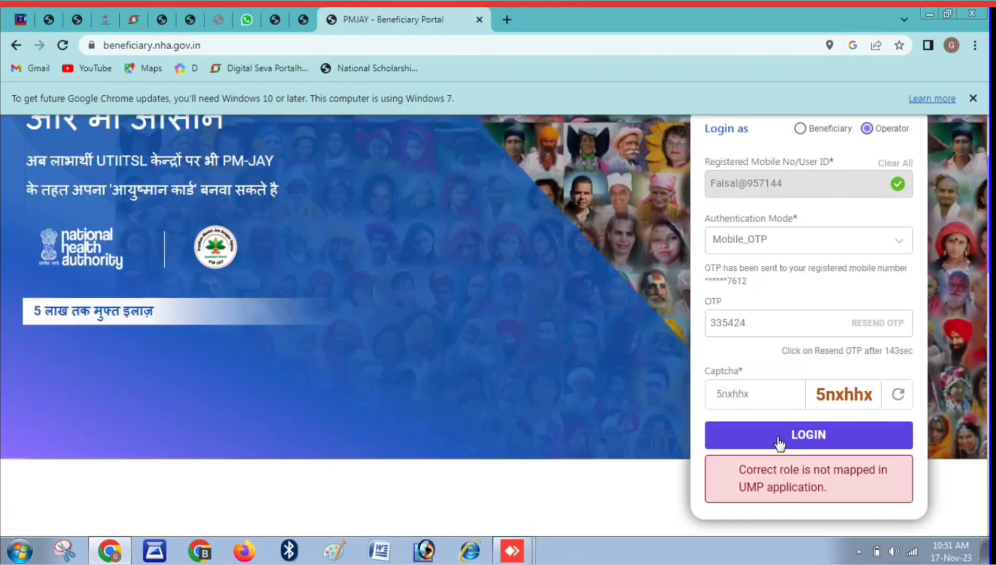
Clear the failed login by toggling Beneficiary then Operator, and go to operator sign-up.
{"action": "scroll", "coordinate": [779, 442], "scroll_direction": "down", "scroll_amount": 3}
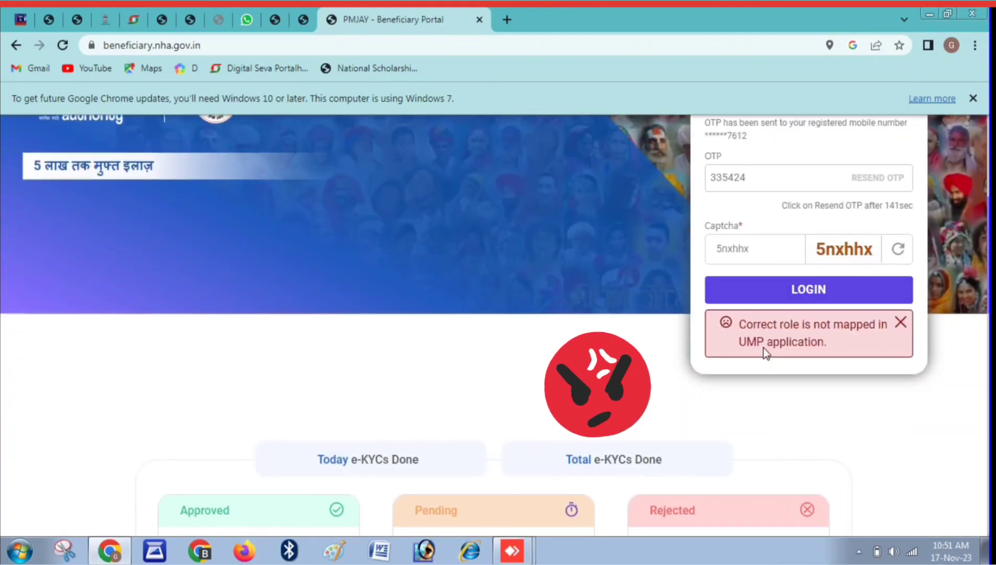
{"action": "left_click_drag", "start_coordinate": [834, 351], "coordinate": [597, 367]}
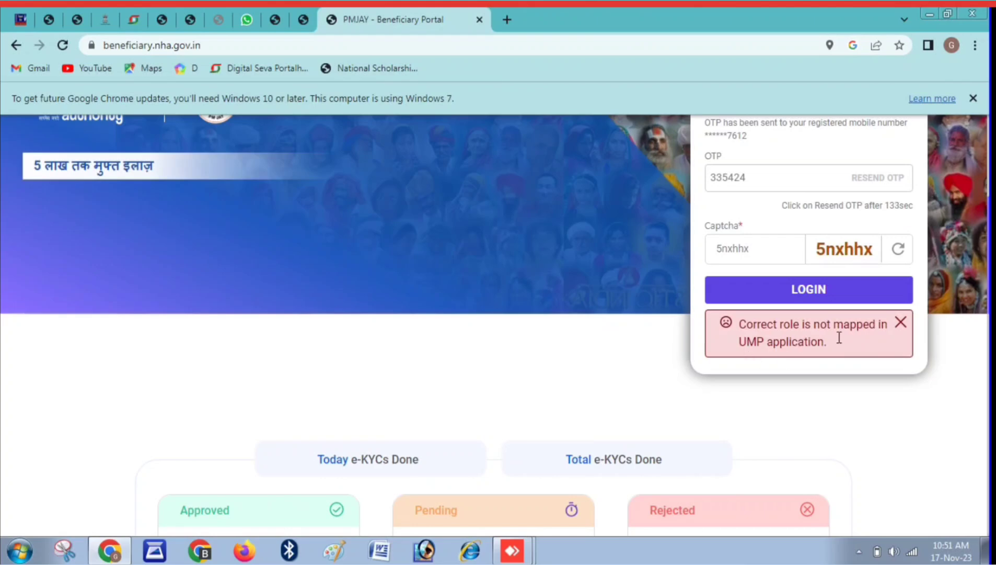
{"action": "scroll", "coordinate": [838, 337], "scroll_direction": "up", "scroll_amount": 4}
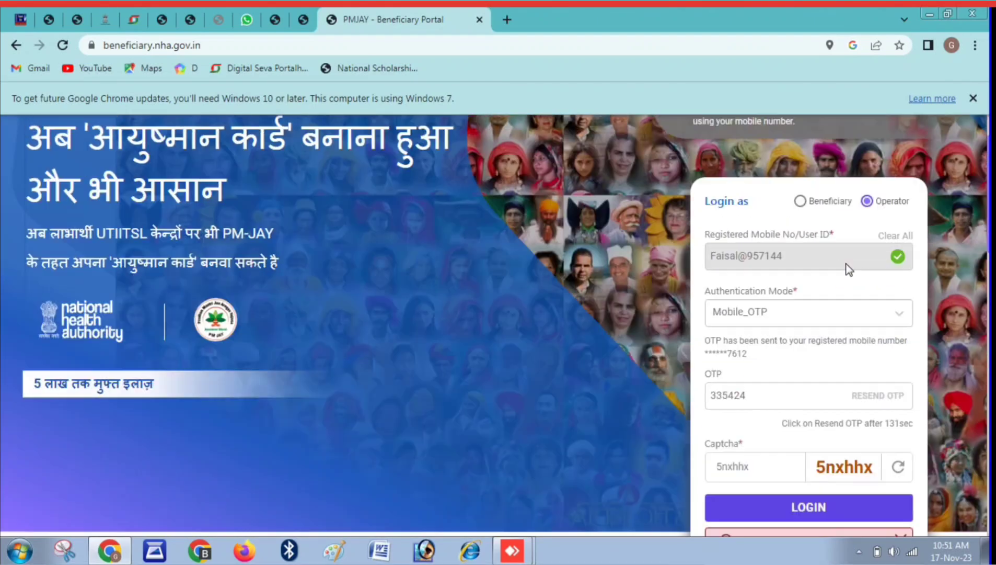
{"action": "left_click", "coordinate": [801, 203]}
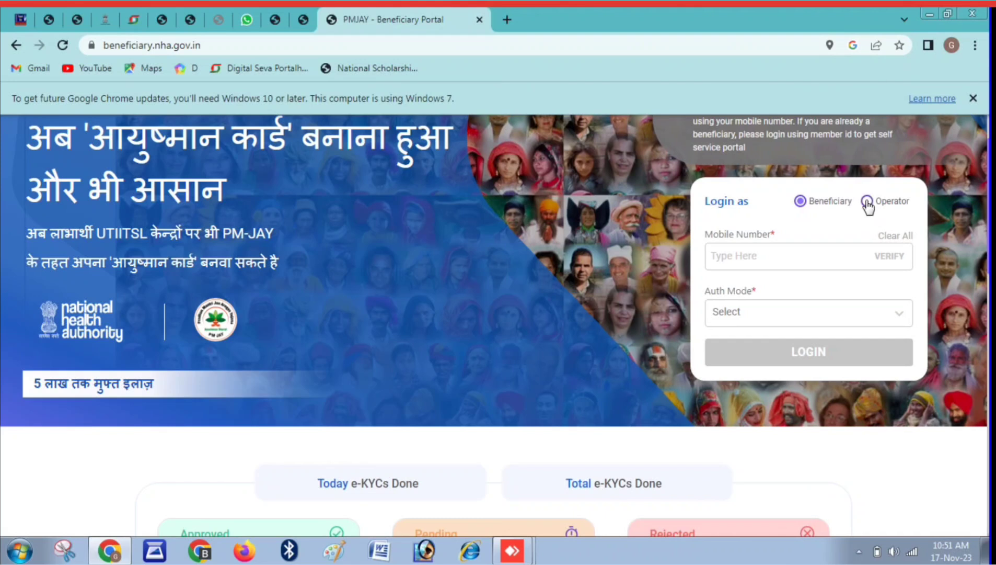
{"action": "left_click", "coordinate": [867, 205]}
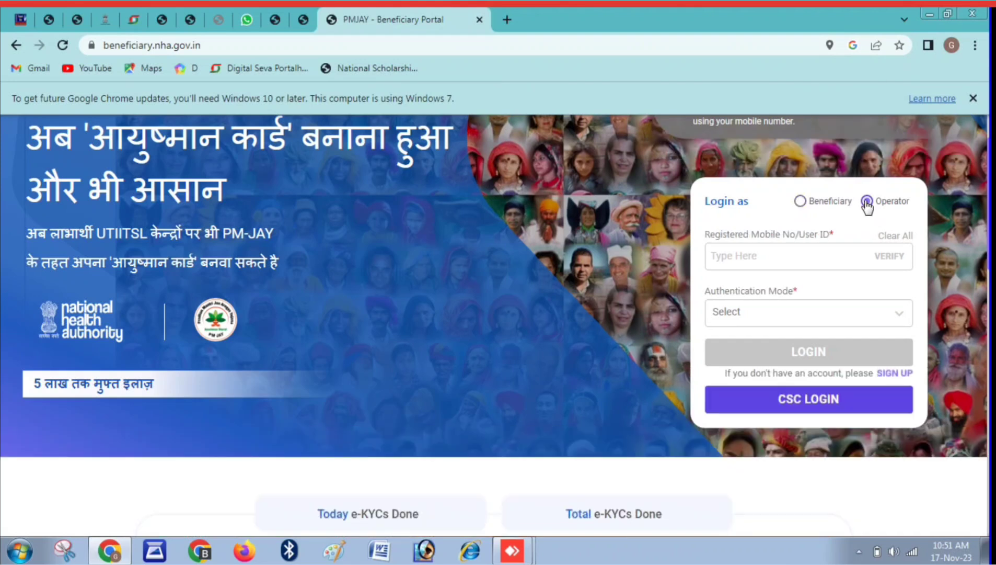
{"action": "left_click", "coordinate": [905, 376]}
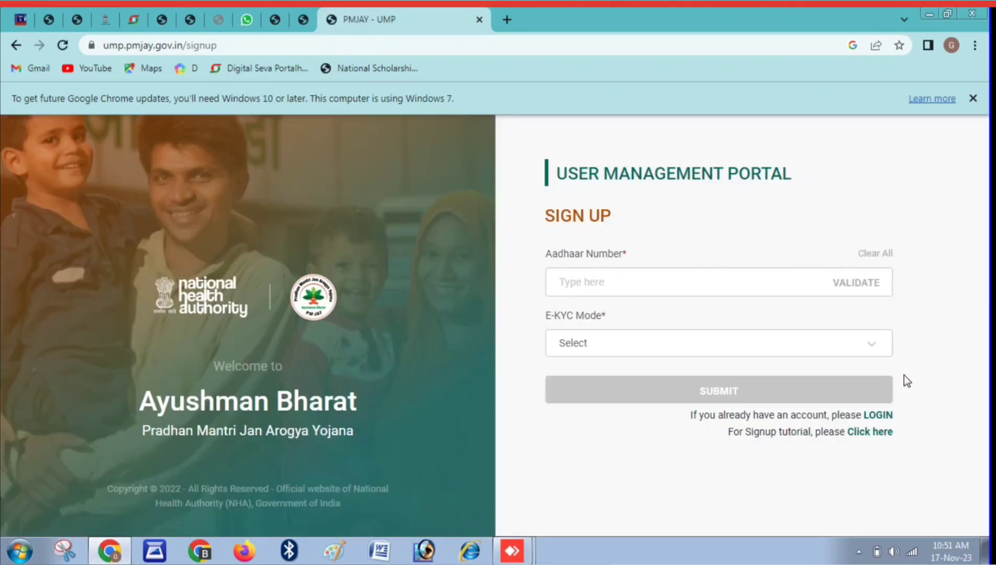
Validate the Aadhaar number, see 'User is already existing', and go to the login page.
{"action": "left_click", "coordinate": [633, 282]}
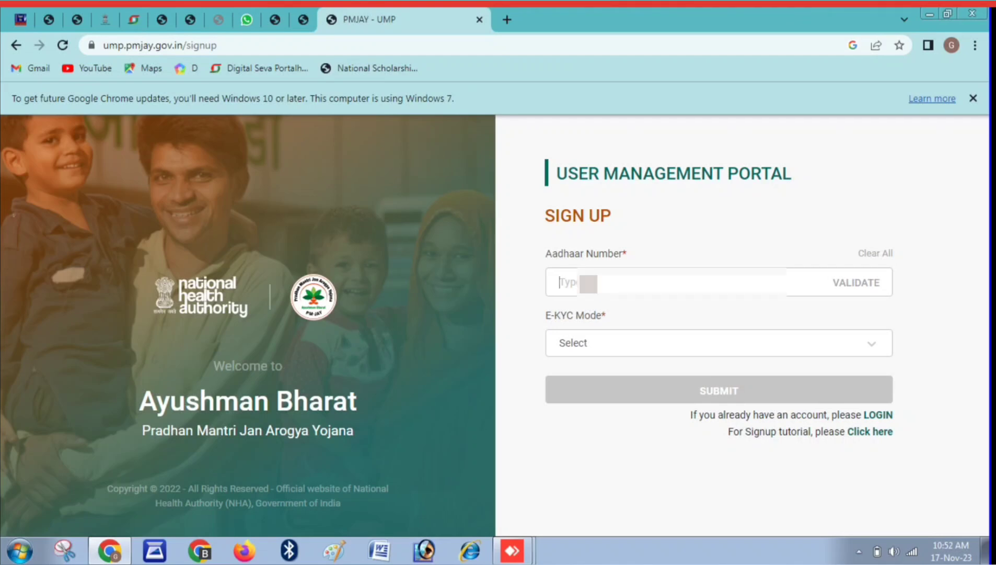
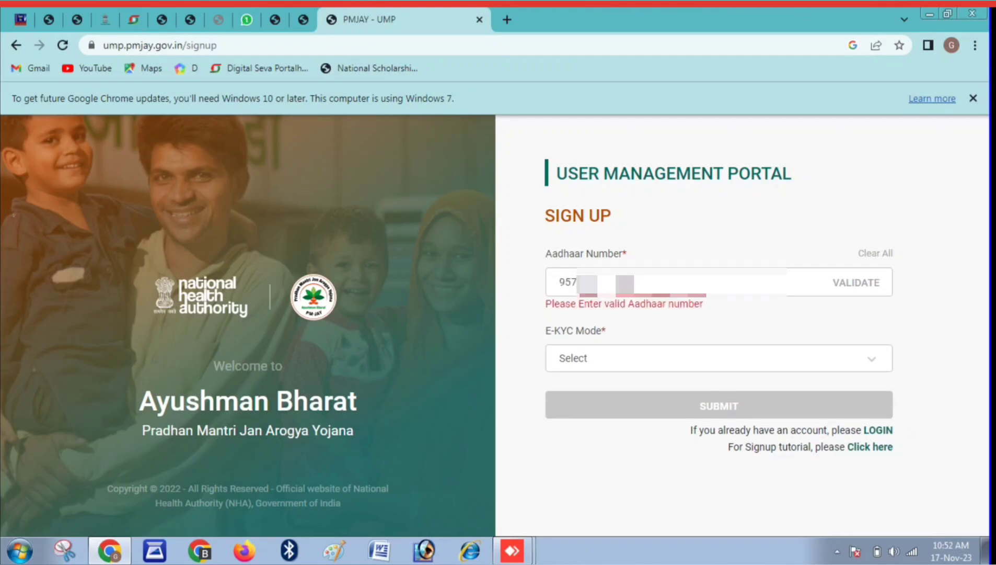
{"action": "left_click", "coordinate": [849, 283]}
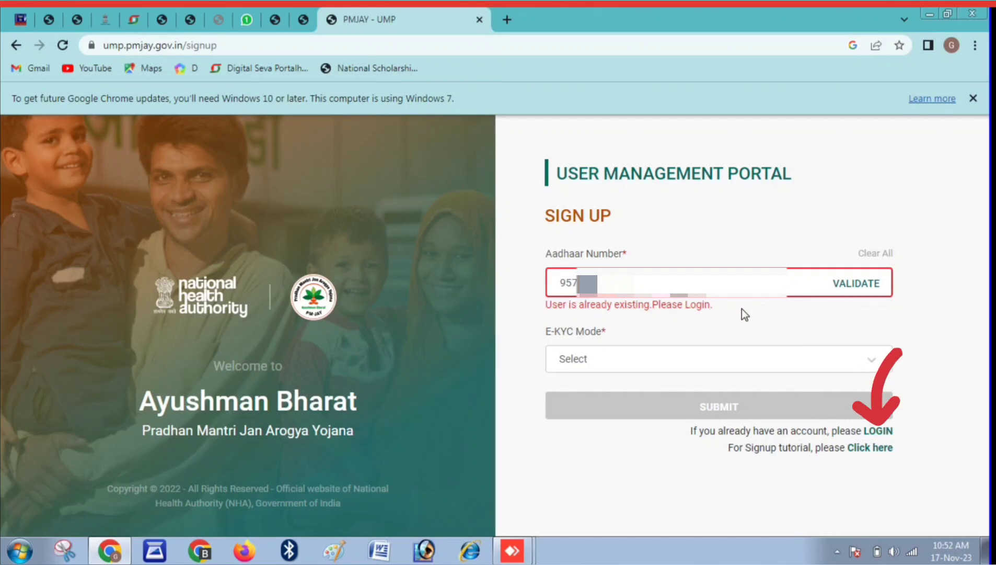
{"action": "left_click", "coordinate": [879, 434]}
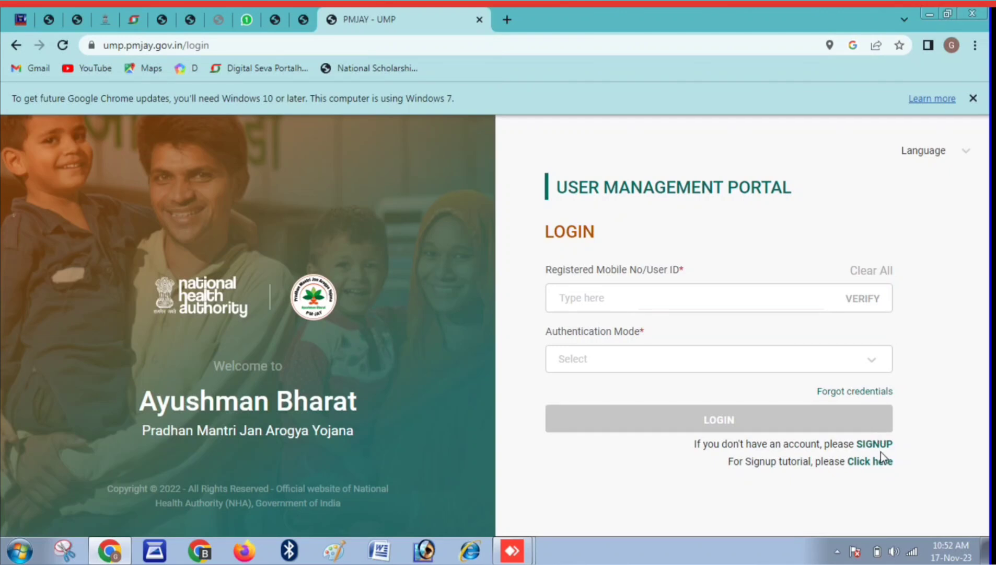
Log in with the registered mobile number, its OTP and the captcha to reach the dashboard.
{"action": "left_click", "coordinate": [599, 296]}
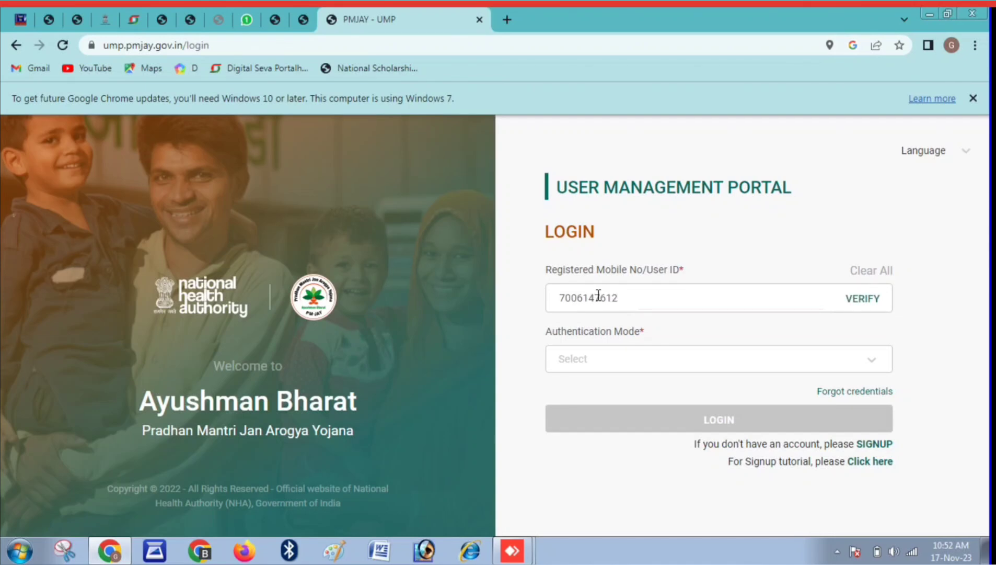
{"action": "left_click", "coordinate": [865, 300]}
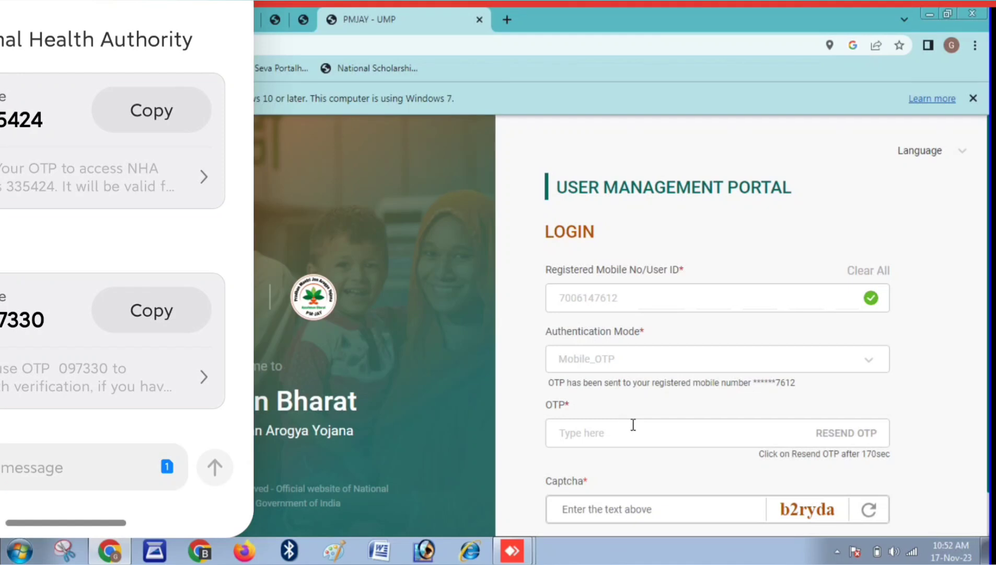
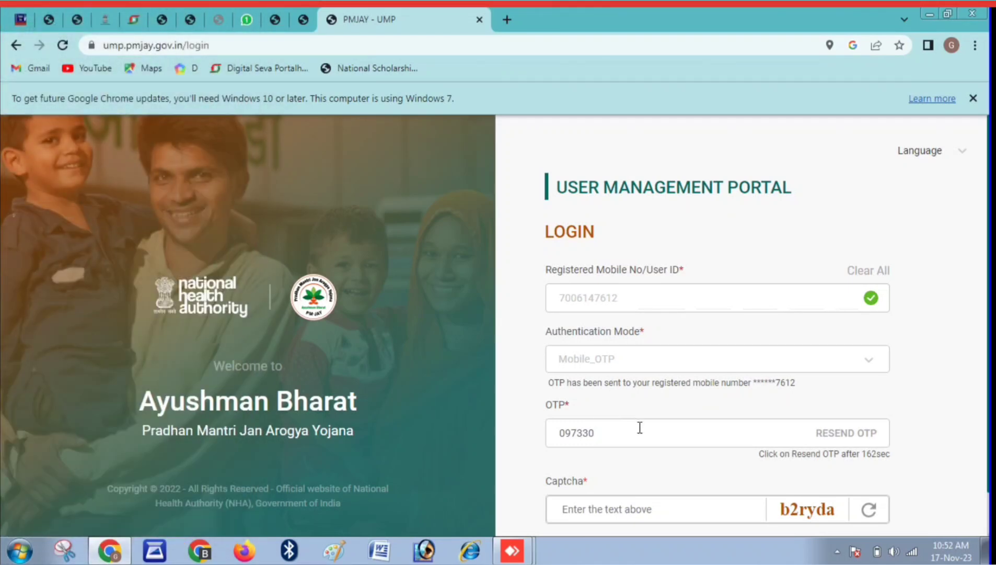
{"action": "scroll", "coordinate": [640, 427], "scroll_direction": "down", "scroll_amount": 1}
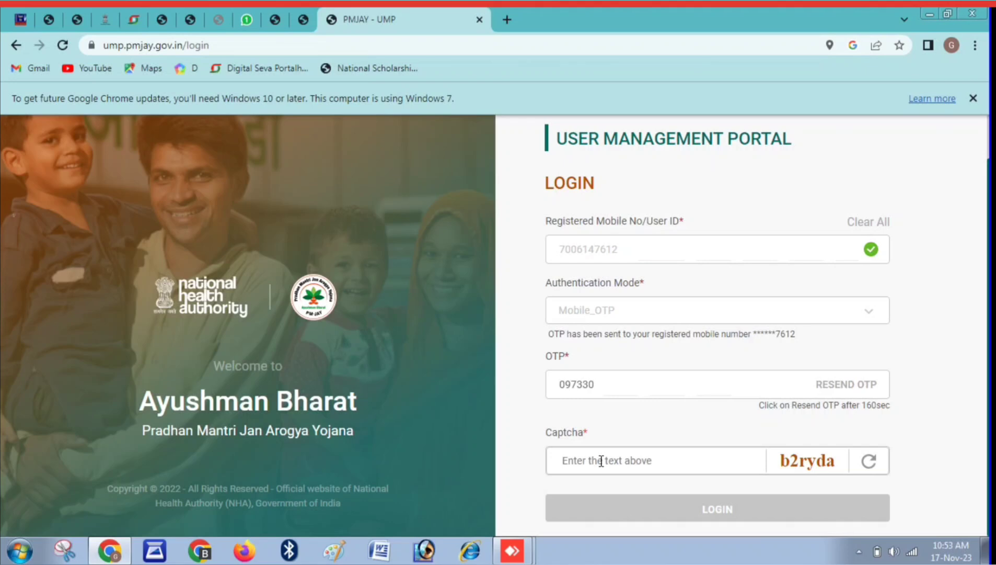
{"action": "left_click", "coordinate": [601, 461]}
{"action": "type", "text": "b2ryda"}
{"action": "left_click", "coordinate": [707, 512]}
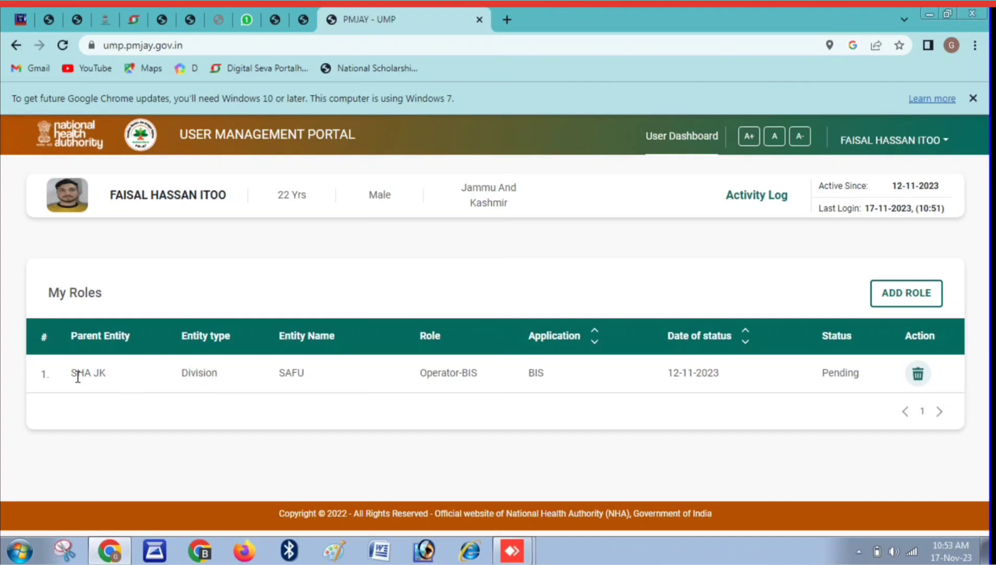
Open the Add Role Details form from the dashboard.
{"action": "left_click_drag", "start_coordinate": [72, 378], "coordinate": [771, 399]}
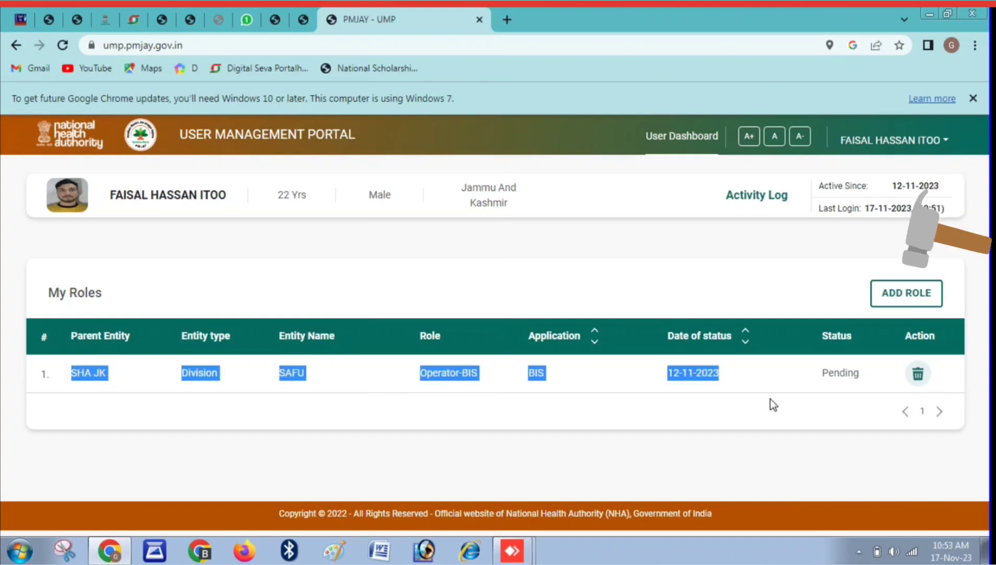
{"action": "left_click", "coordinate": [711, 409]}
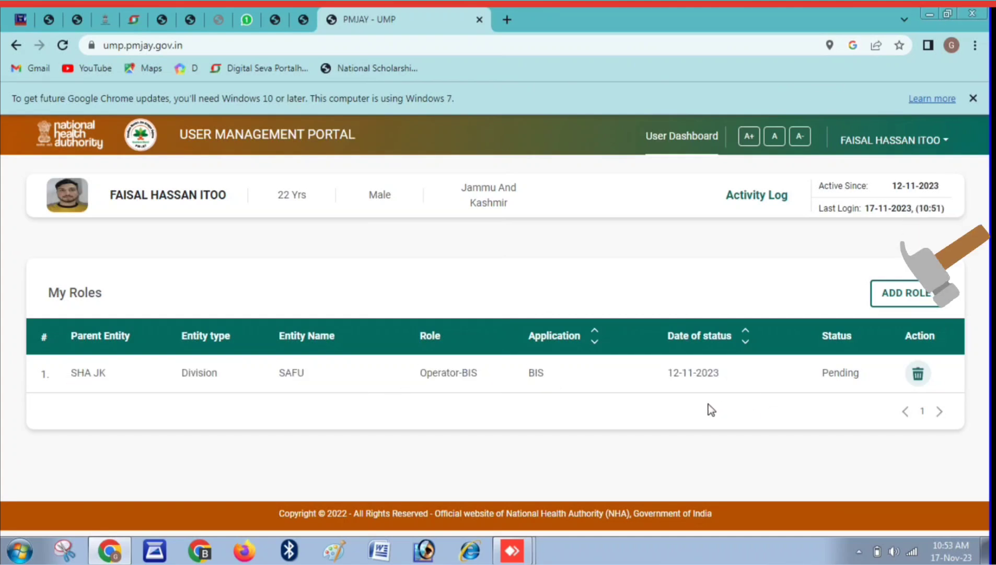
{"action": "left_click", "coordinate": [902, 298]}
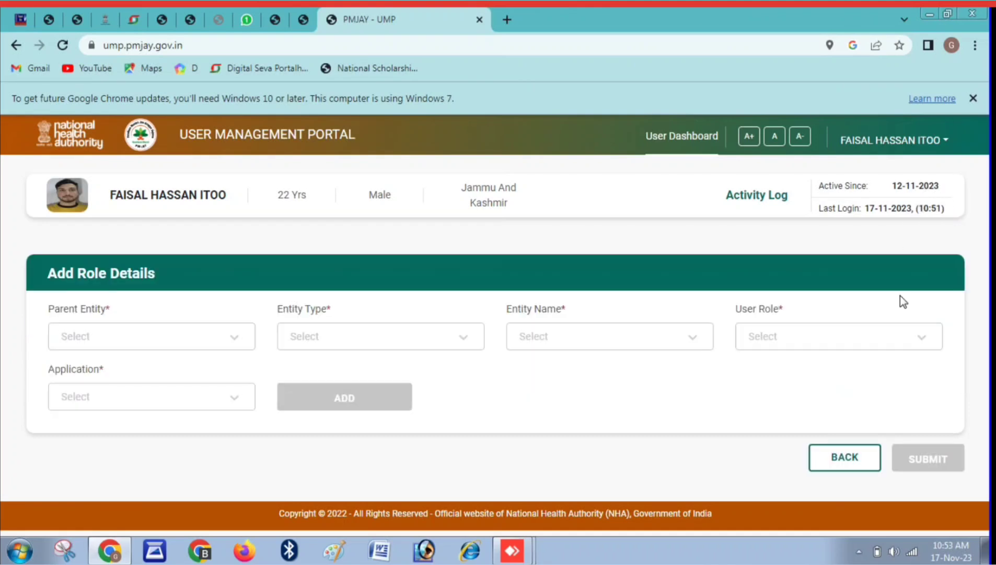
Check the Parent Entity, Entity Type, Entity Name, User Role and Application dropdowns, leaving all unselected.
{"action": "left_click", "coordinate": [230, 339]}
{"action": "left_click", "coordinate": [231, 340]}
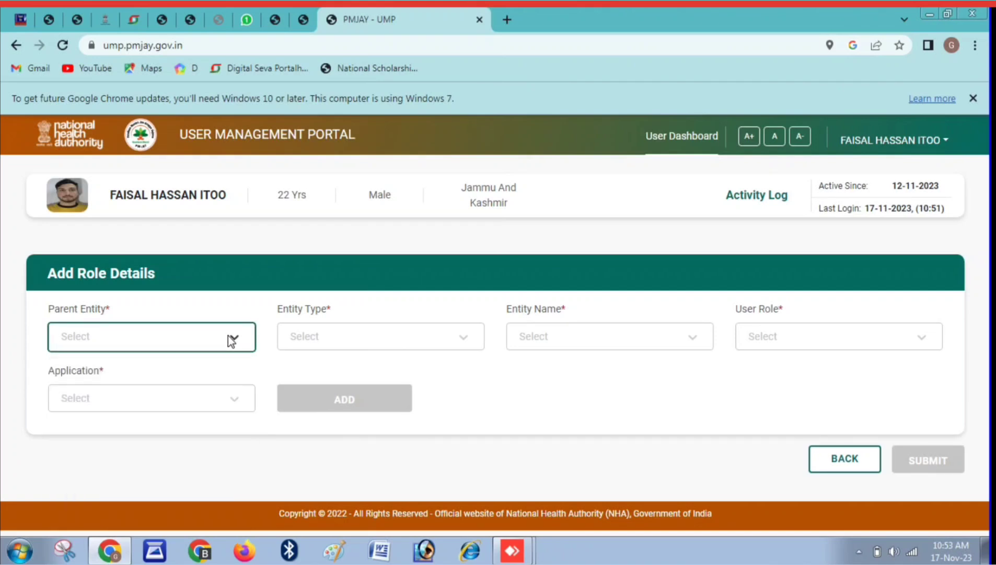
{"action": "left_click", "coordinate": [322, 332]}
{"action": "left_click", "coordinate": [321, 332]}
{"action": "left_click", "coordinate": [582, 333]}
{"action": "left_click", "coordinate": [583, 334]}
{"action": "left_click", "coordinate": [772, 340]}
{"action": "left_click", "coordinate": [772, 340]}
{"action": "left_click", "coordinate": [231, 402]}
{"action": "left_click", "coordinate": [231, 402]}
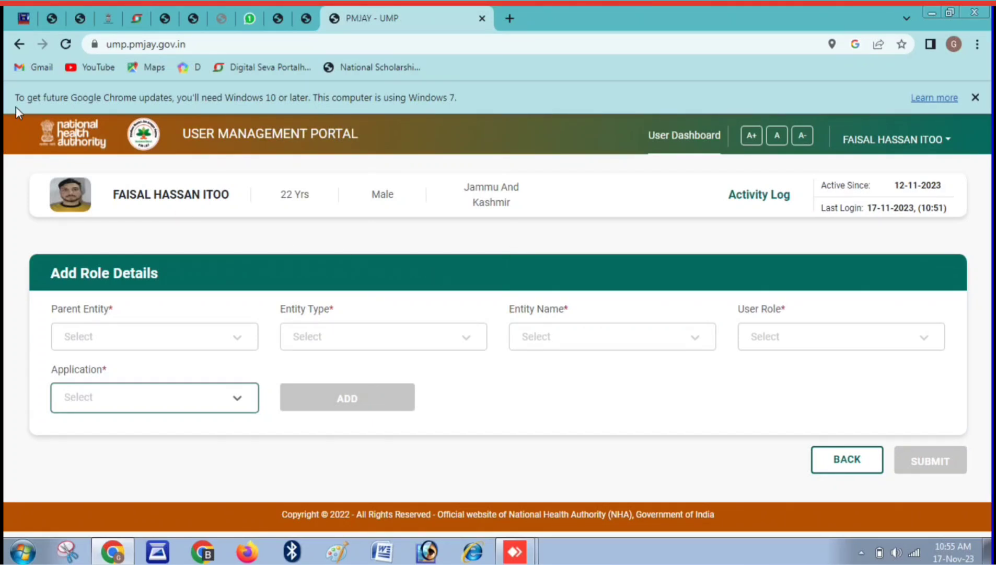
Set Parent Entity to SHA JK and Entity Type to DIU.
{"action": "left_click", "coordinate": [151, 339]}
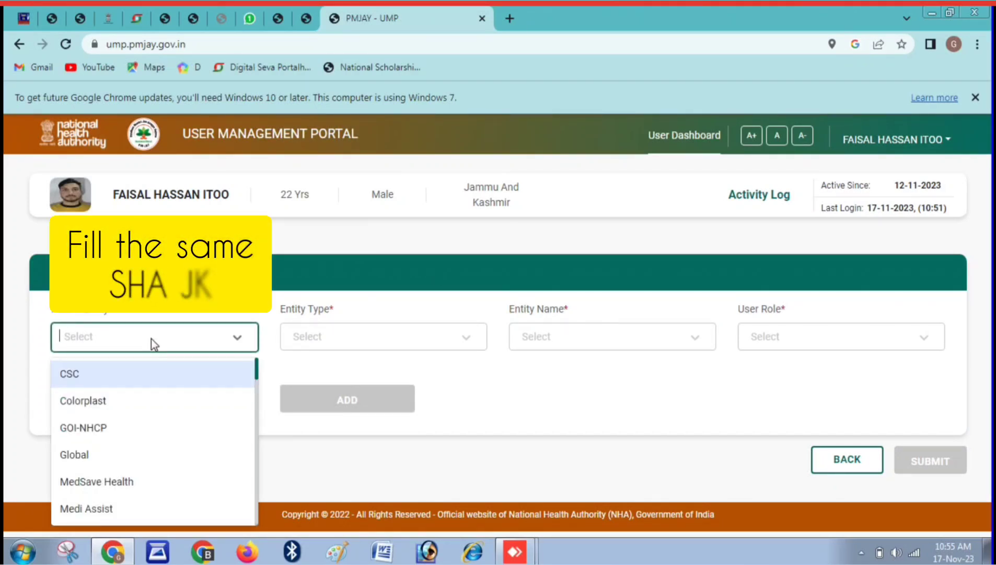
{"action": "type", "text": "sha"}
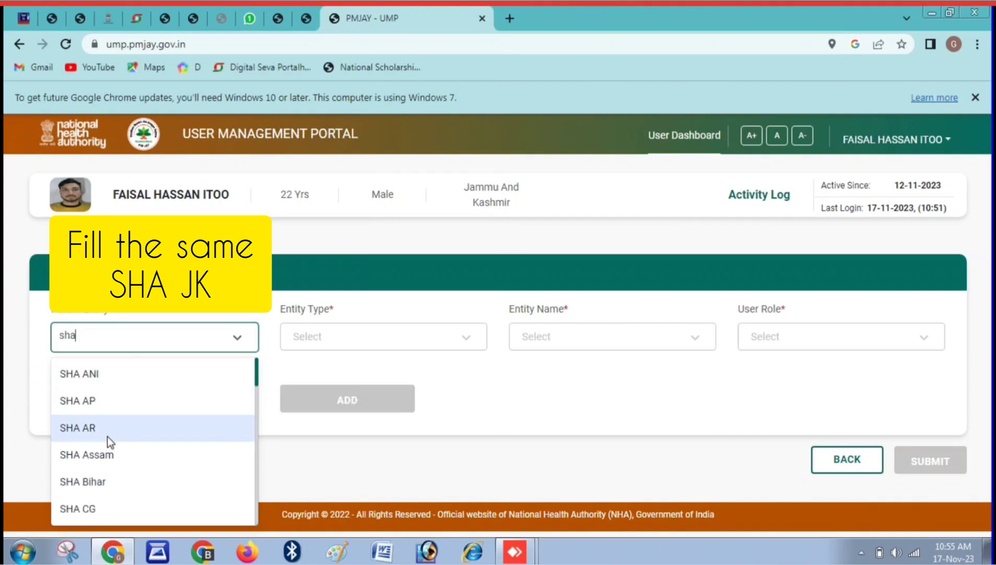
{"action": "scroll", "coordinate": [102, 425], "scroll_direction": "down", "scroll_amount": 3}
{"action": "scroll", "coordinate": [102, 424], "scroll_direction": "down", "scroll_amount": 3}
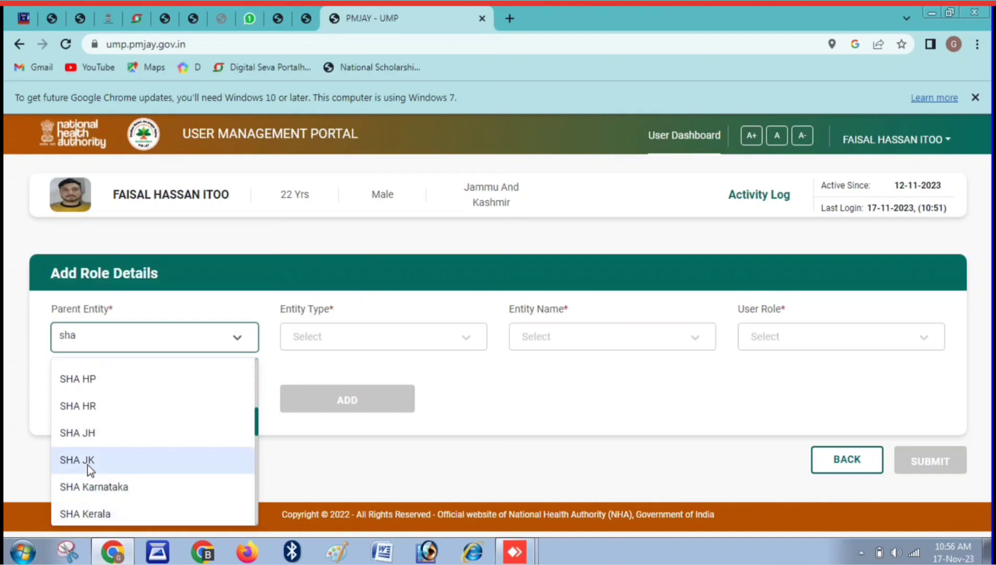
{"action": "left_click", "coordinate": [87, 464]}
{"action": "left_click", "coordinate": [305, 336]}
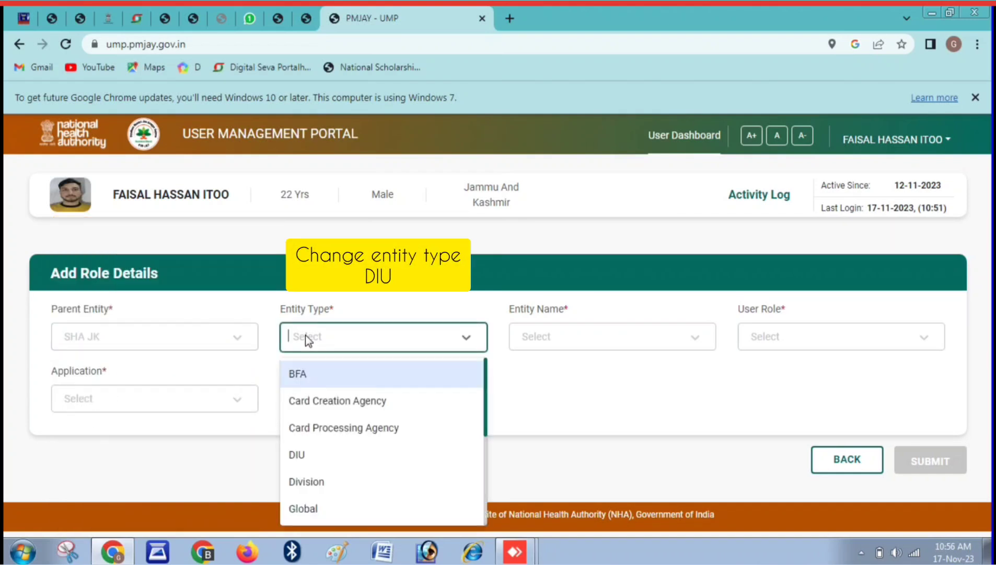
{"action": "left_click", "coordinate": [325, 452]}
Choose District Implementation Unit, Operator-BIS and BIS, and add the role to the list.
{"action": "left_click", "coordinate": [534, 338]}
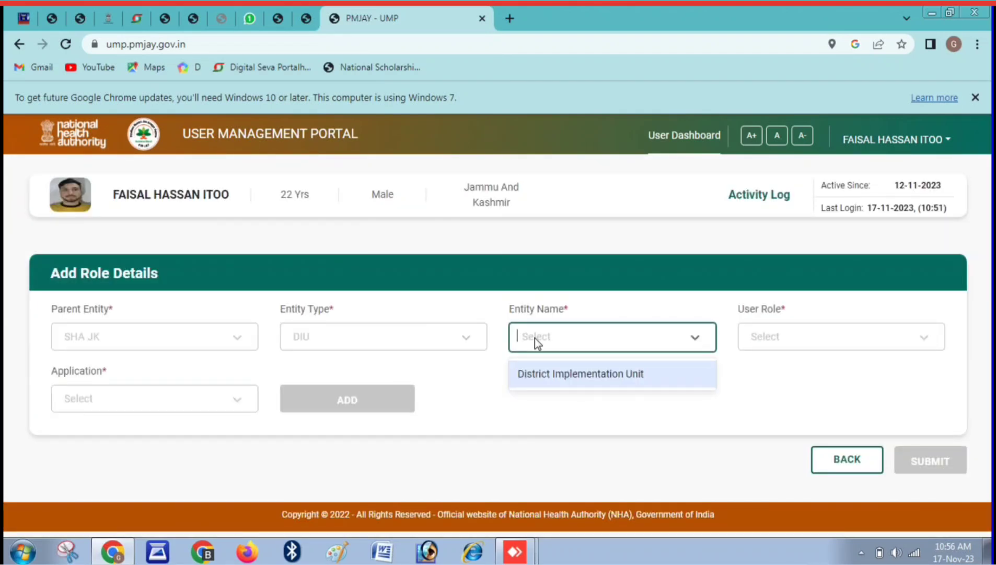
{"action": "left_click", "coordinate": [570, 380]}
{"action": "left_click", "coordinate": [780, 346]}
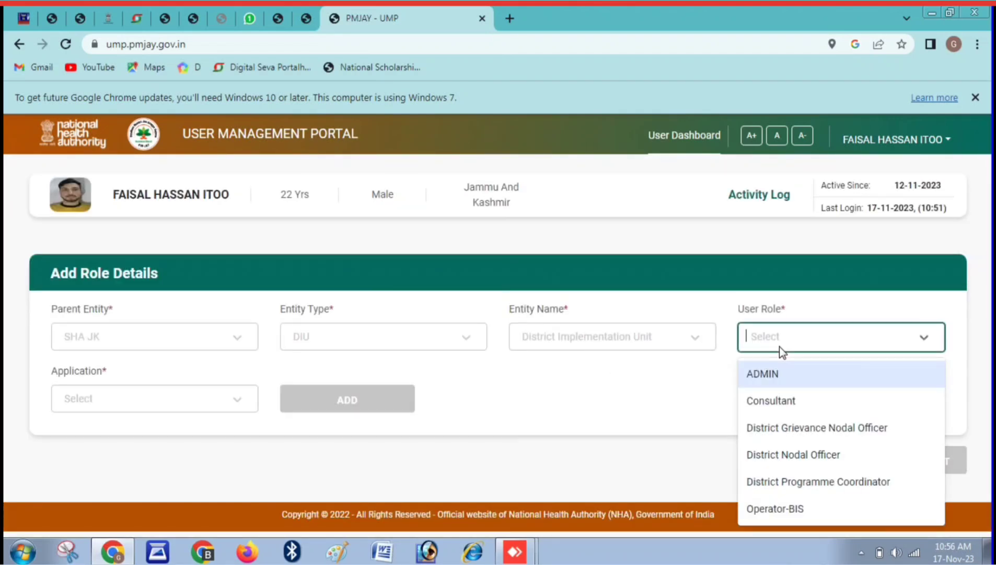
{"action": "left_click", "coordinate": [777, 510]}
{"action": "left_click", "coordinate": [160, 401]}
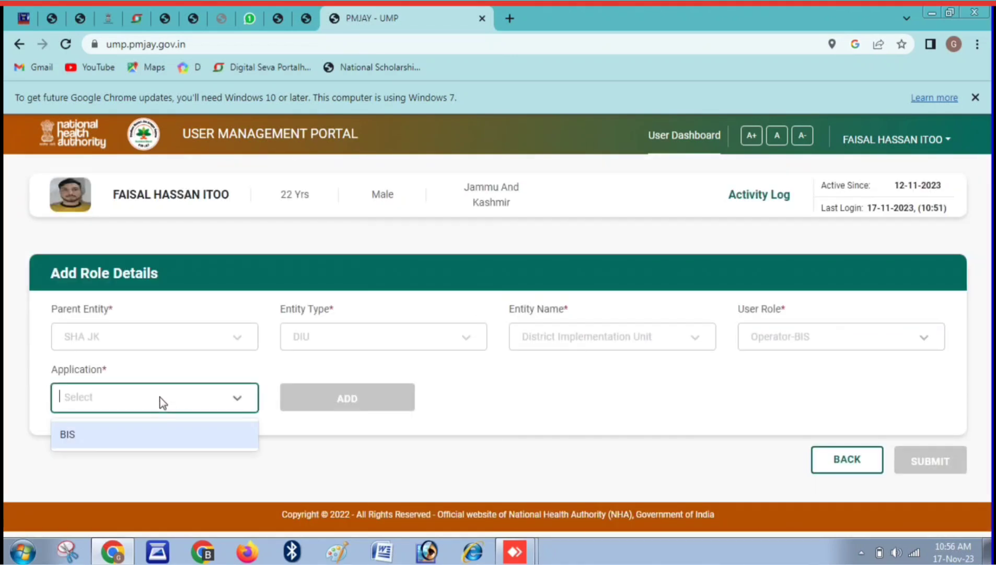
{"action": "left_click", "coordinate": [120, 432]}
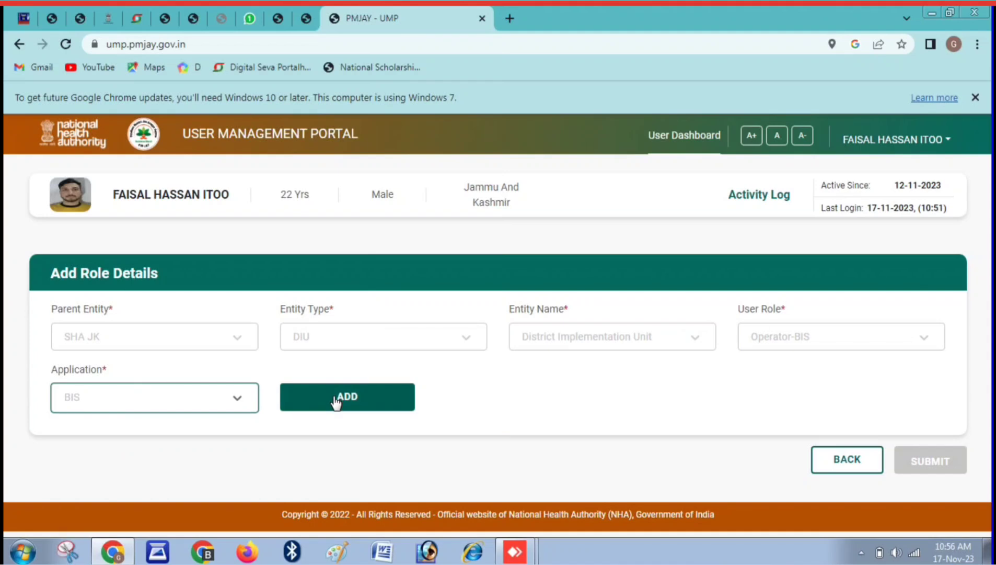
{"action": "left_click", "coordinate": [335, 400]}
{"action": "scroll", "coordinate": [355, 397], "scroll_direction": "down", "scroll_amount": 2}
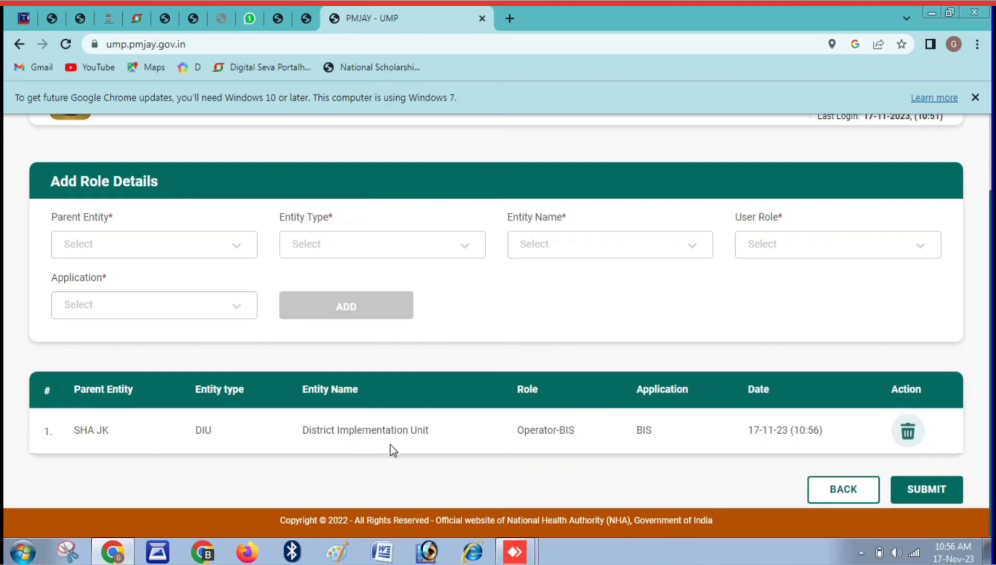
Submit the DIU Operator-BIS role for approval and return to My Roles.
{"action": "left_click", "coordinate": [914, 490]}
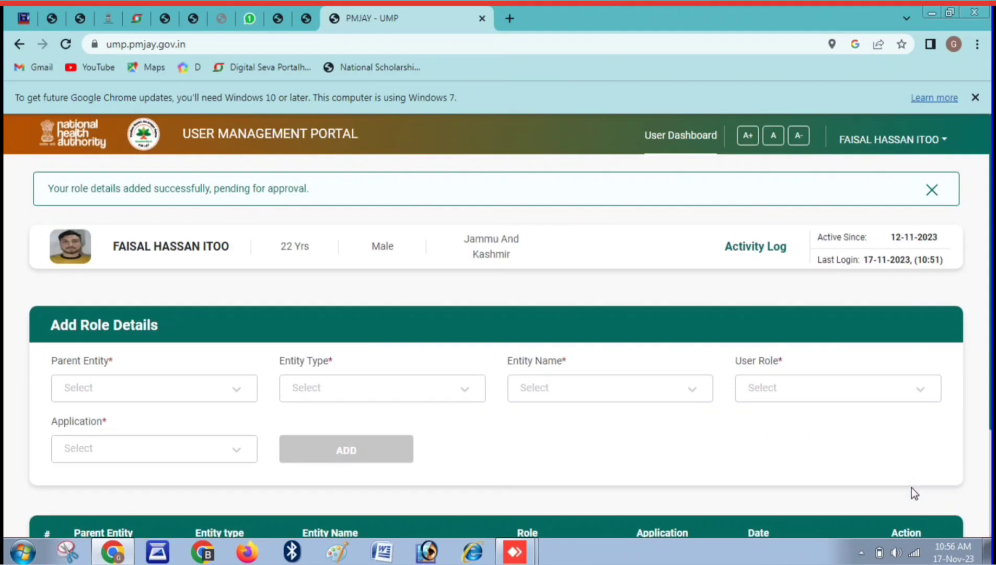
{"action": "scroll", "coordinate": [713, 435], "scroll_direction": "down", "scroll_amount": 3}
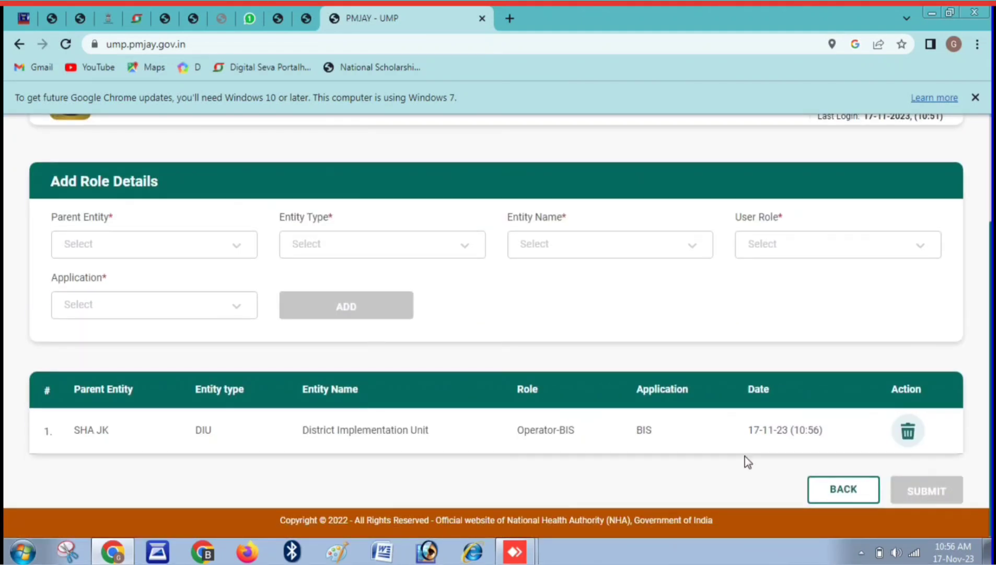
{"action": "left_click", "coordinate": [844, 488]}
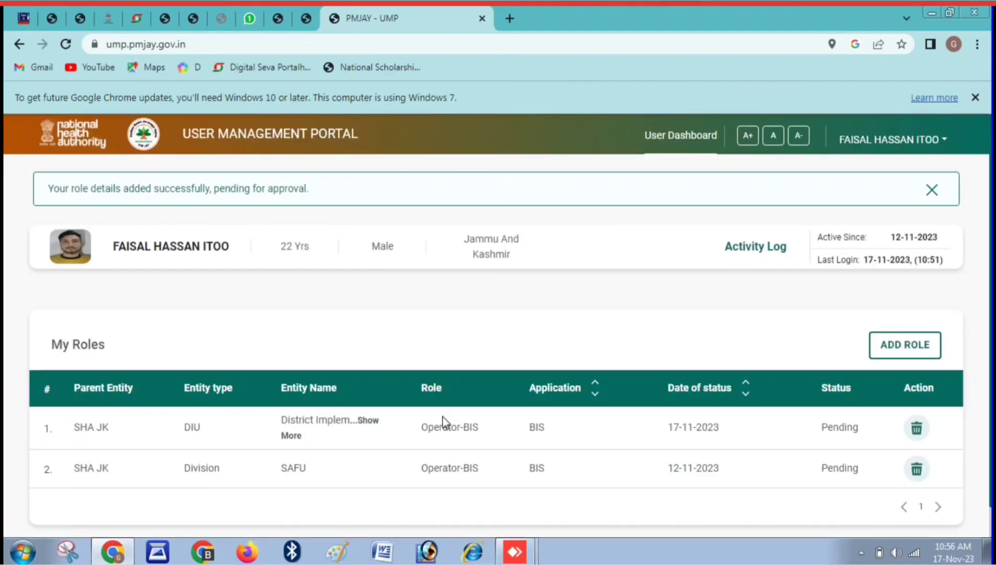
Expand and collapse row 1's full entity name in the My Roles table.
{"action": "scroll", "coordinate": [444, 421], "scroll_direction": "down", "scroll_amount": 1}
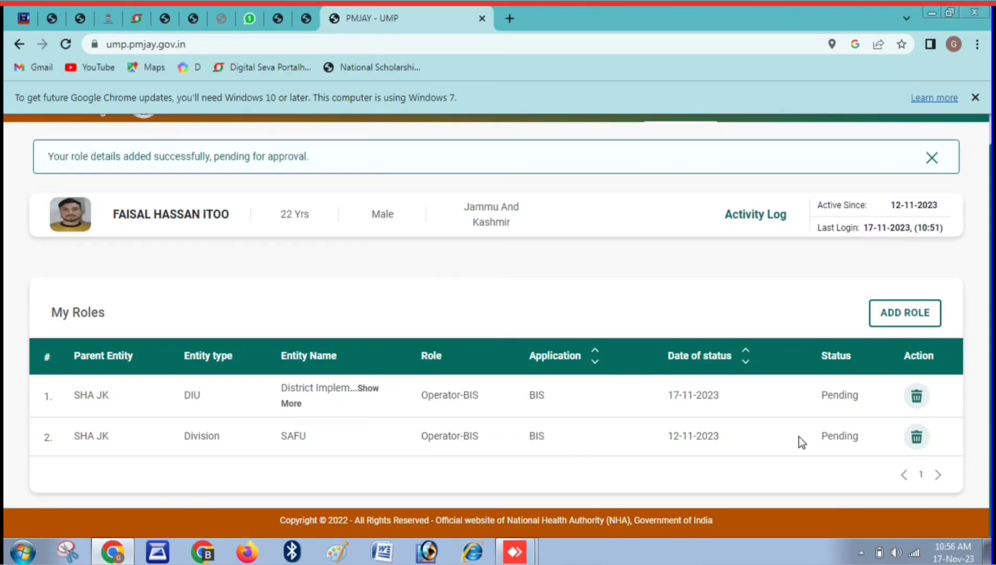
{"action": "left_click", "coordinate": [290, 404]}
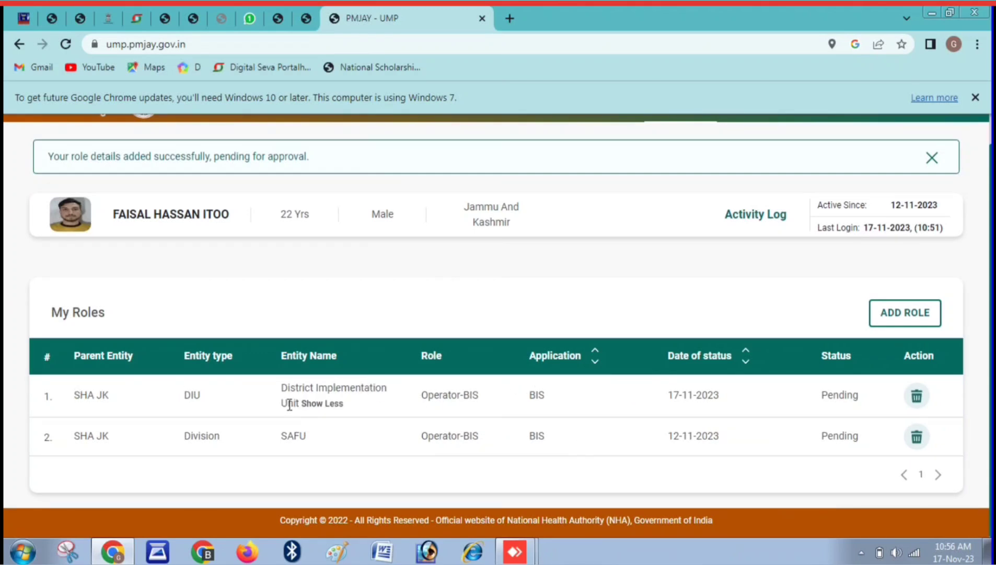
{"action": "left_click", "coordinate": [319, 406]}
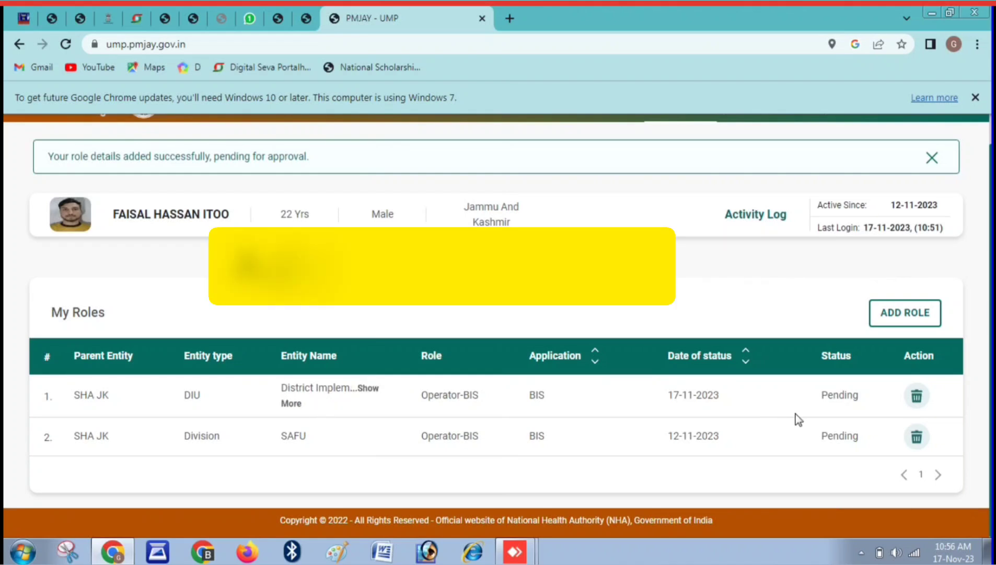
{"action": "scroll", "coordinate": [693, 353], "scroll_direction": "up", "scroll_amount": 1}
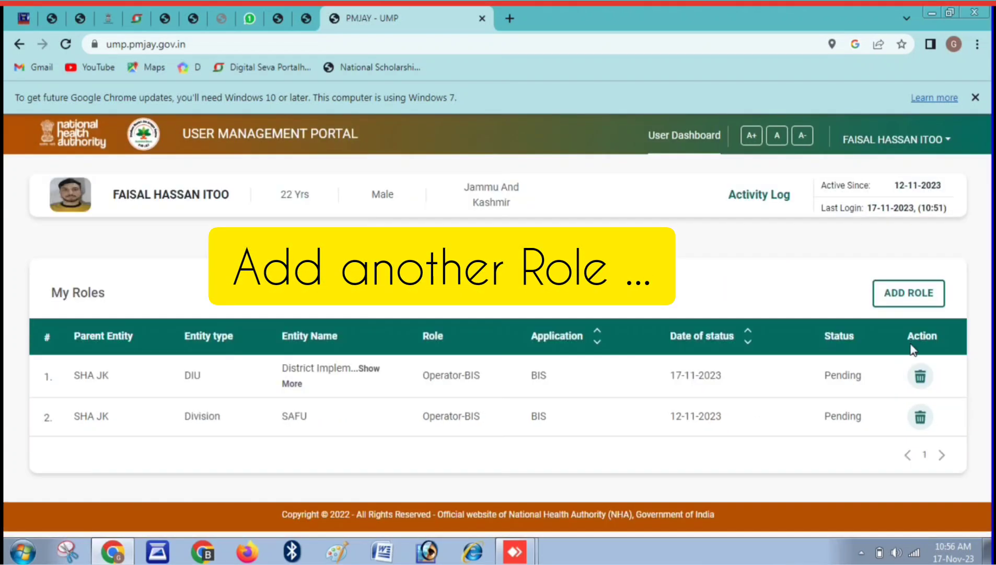
Open a new Add Role Details form and pick National Health Authority as Parent Entity.
{"action": "left_click", "coordinate": [901, 293]}
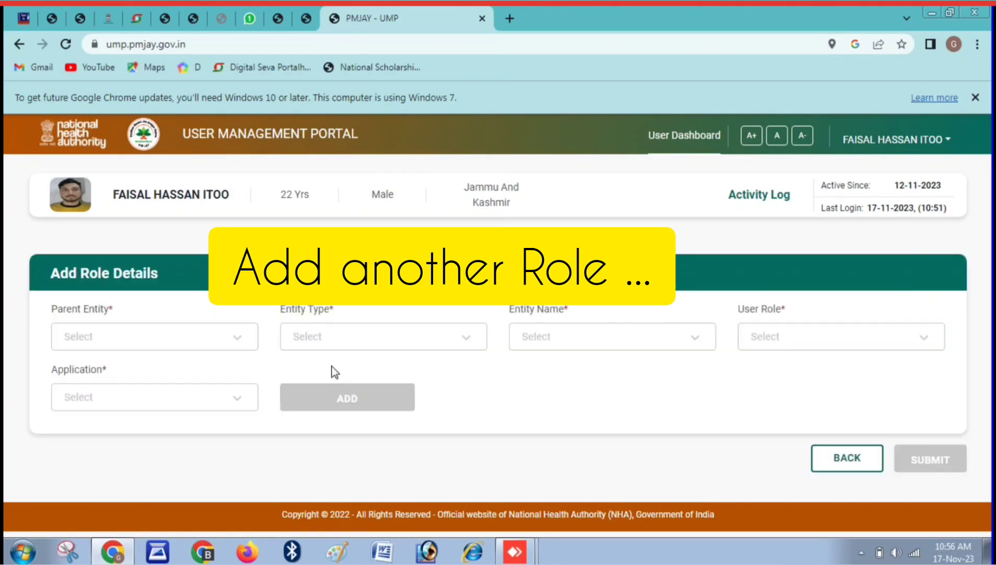
{"action": "left_click", "coordinate": [197, 338]}
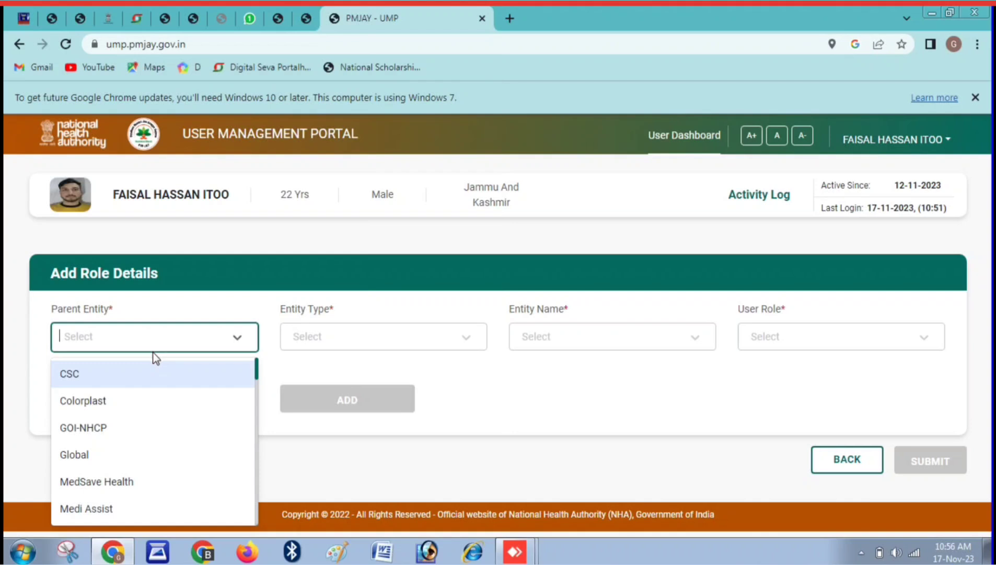
{"action": "scroll", "coordinate": [129, 454], "scroll_direction": "down", "scroll_amount": 3}
{"action": "scroll", "coordinate": [128, 451], "scroll_direction": "down", "scroll_amount": 2}
{"action": "scroll", "coordinate": [127, 451], "scroll_direction": "up", "scroll_amount": 3}
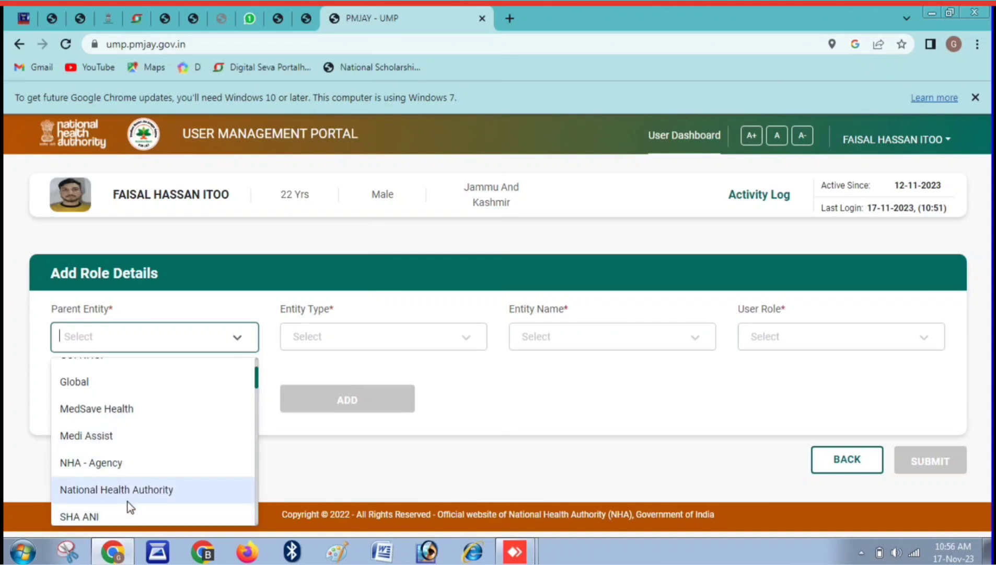
{"action": "scroll", "coordinate": [130, 504], "scroll_direction": "down", "scroll_amount": 1}
{"action": "scroll", "coordinate": [128, 495], "scroll_direction": "down", "scroll_amount": 3}
{"action": "scroll", "coordinate": [129, 494], "scroll_direction": "down", "scroll_amount": 3}
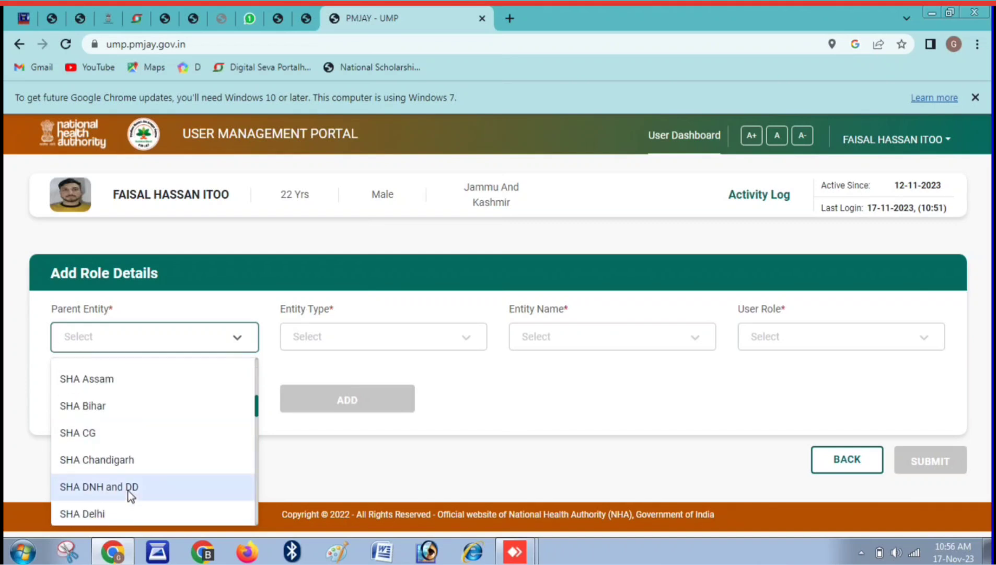
{"action": "scroll", "coordinate": [126, 482], "scroll_direction": "down", "scroll_amount": 7}
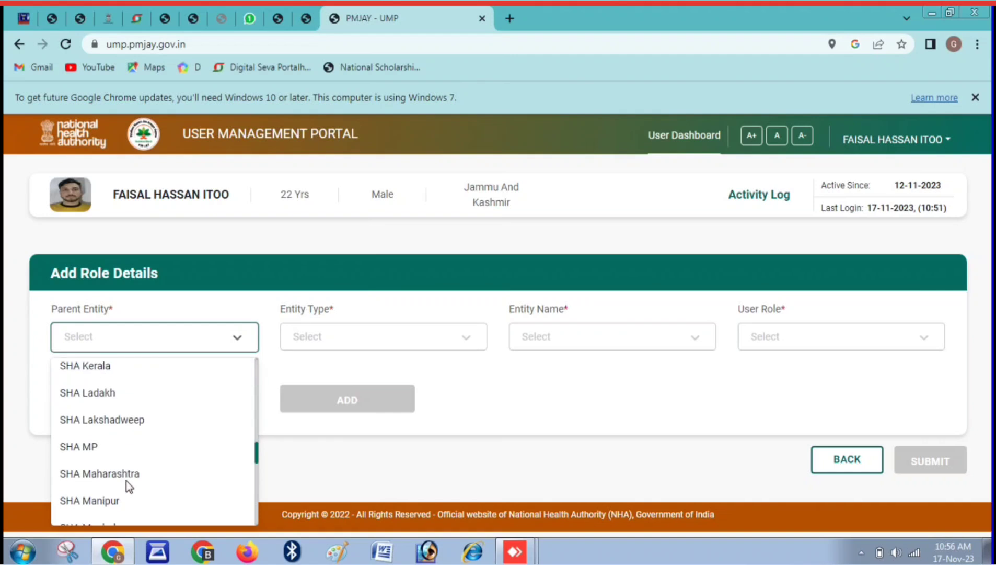
{"action": "scroll", "coordinate": [125, 479], "scroll_direction": "down", "scroll_amount": 7}
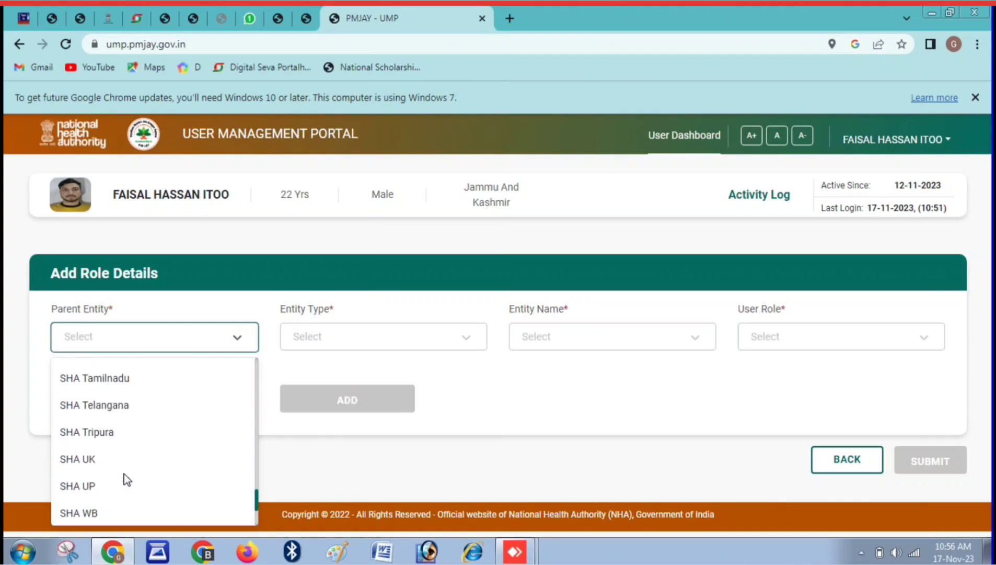
{"action": "scroll", "coordinate": [126, 479], "scroll_direction": "down", "scroll_amount": 2}
{"action": "scroll", "coordinate": [129, 473], "scroll_direction": "up", "scroll_amount": 8}
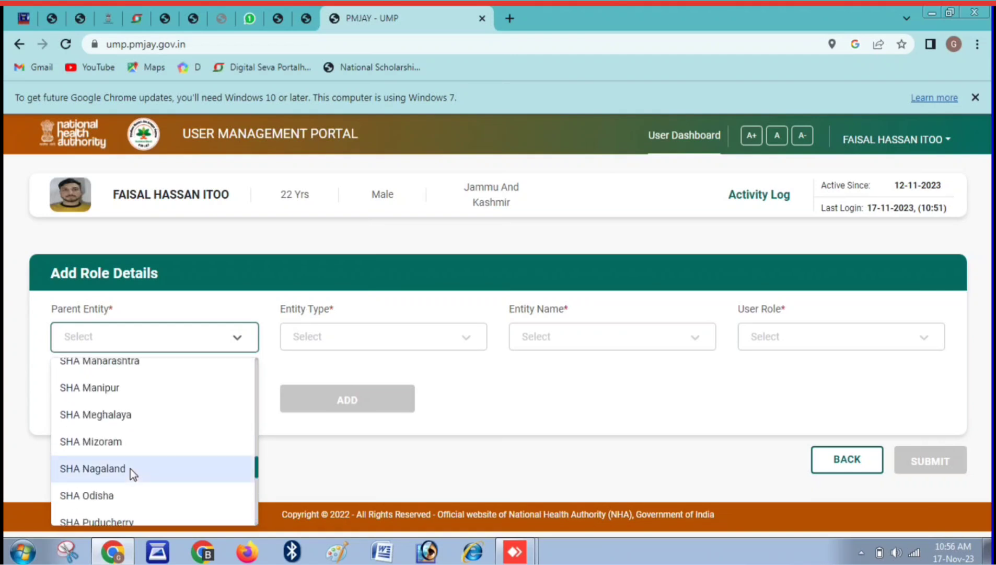
{"action": "scroll", "coordinate": [130, 474], "scroll_direction": "up", "scroll_amount": 9}
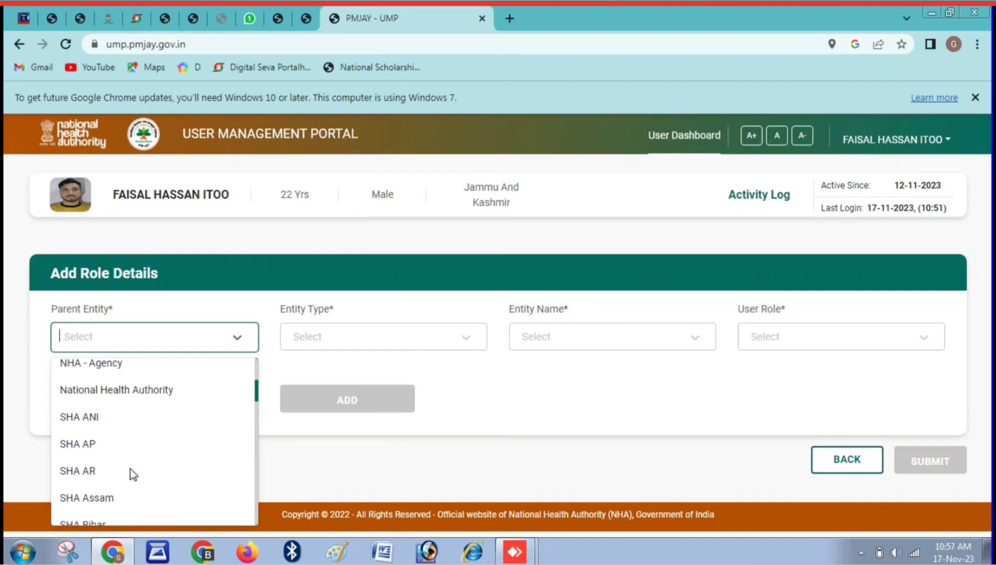
{"action": "scroll", "coordinate": [137, 458], "scroll_direction": "down", "scroll_amount": 3}
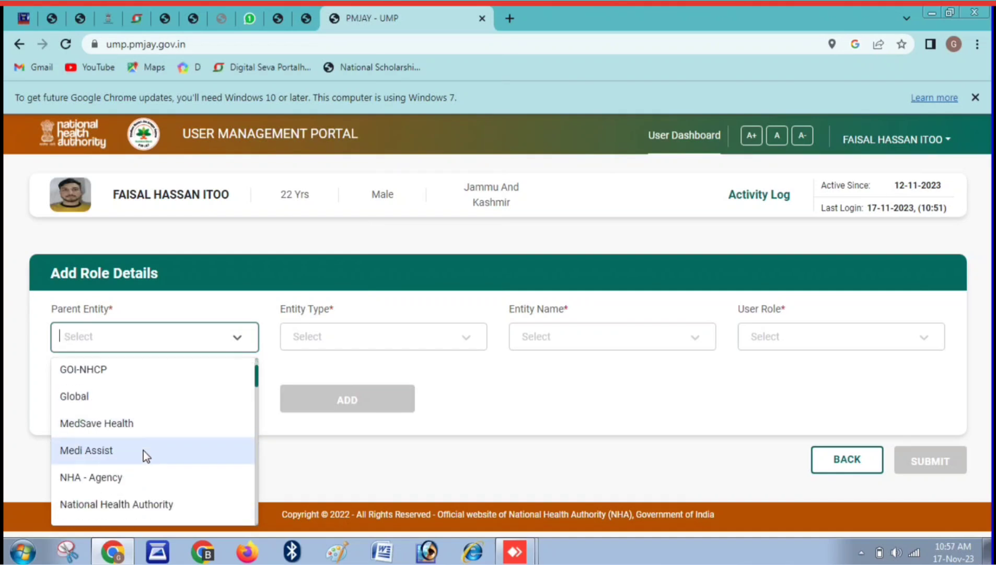
{"action": "left_click", "coordinate": [115, 422]}
Set the Entity Type to Division.
{"action": "left_click", "coordinate": [339, 334]}
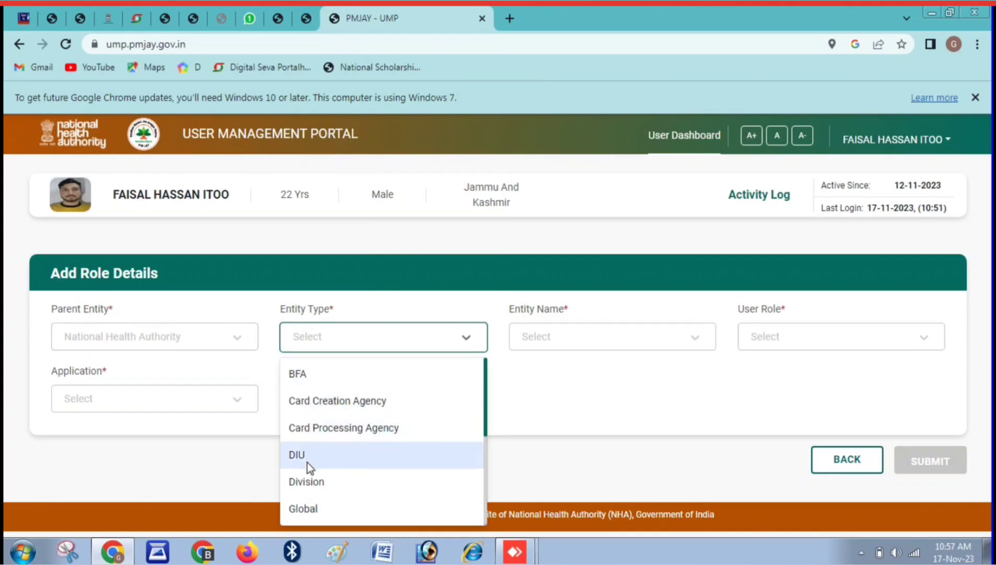
{"action": "scroll", "coordinate": [322, 450], "scroll_direction": "down", "scroll_amount": 3}
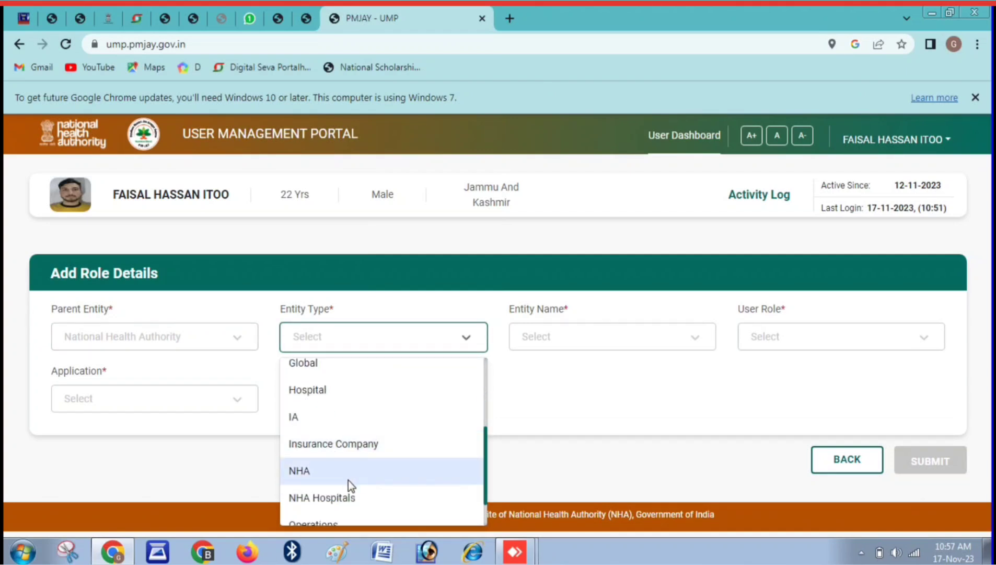
{"action": "scroll", "coordinate": [353, 486], "scroll_direction": "down", "scroll_amount": 1}
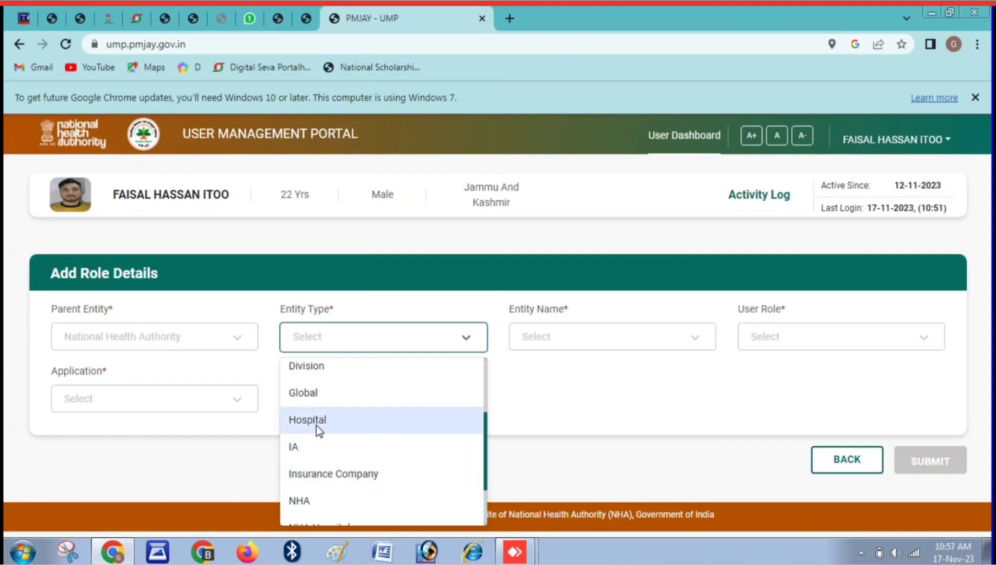
{"action": "scroll", "coordinate": [316, 425], "scroll_direction": "up", "scroll_amount": 1}
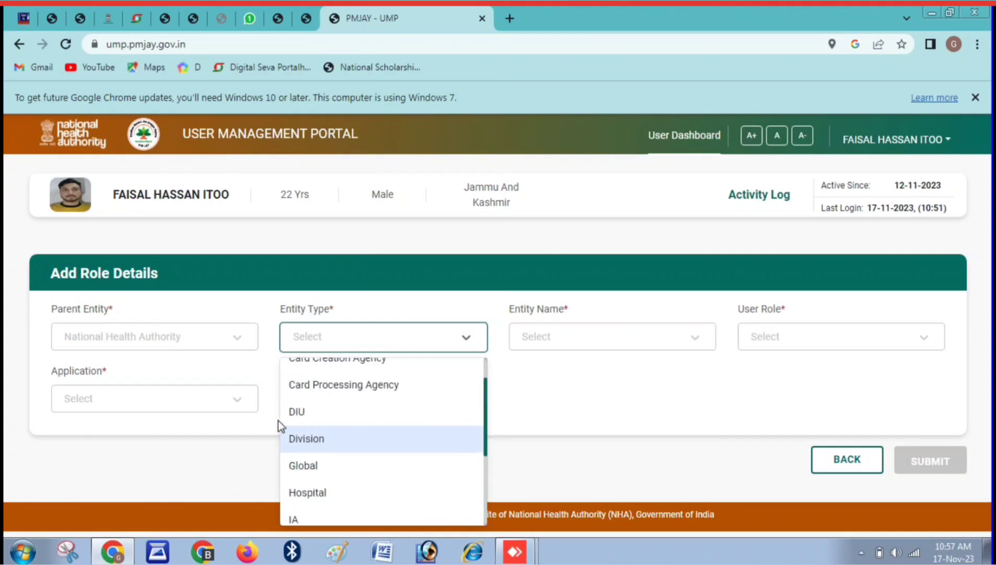
{"action": "left_click", "coordinate": [307, 438]}
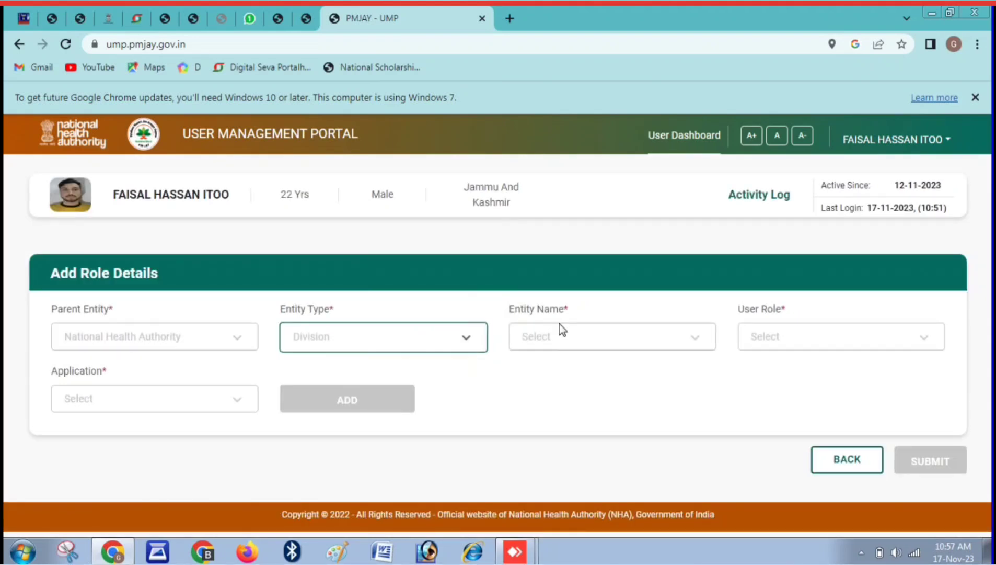
Find and select NAFU as the Entity Name.
{"action": "left_click", "coordinate": [559, 338]}
{"action": "scroll", "coordinate": [561, 418], "scroll_direction": "down", "scroll_amount": 3}
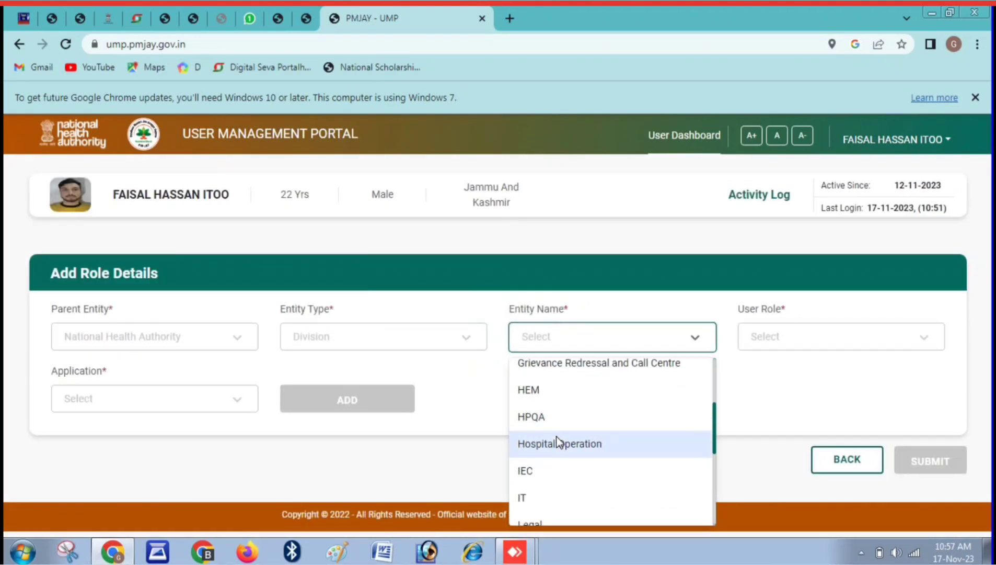
{"action": "scroll", "coordinate": [555, 408], "scroll_direction": "down", "scroll_amount": 3}
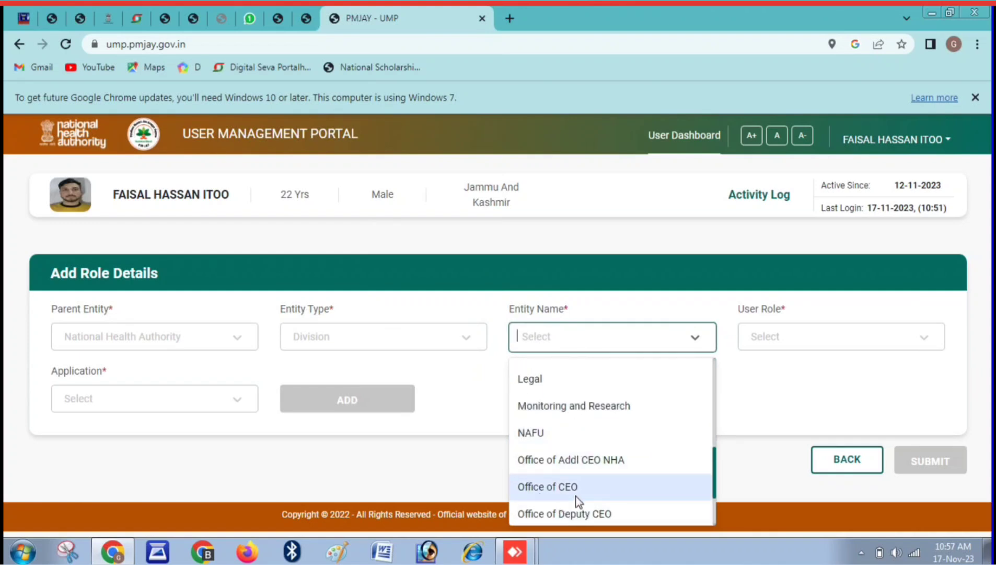
{"action": "scroll", "coordinate": [598, 500], "scroll_direction": "down", "scroll_amount": 3}
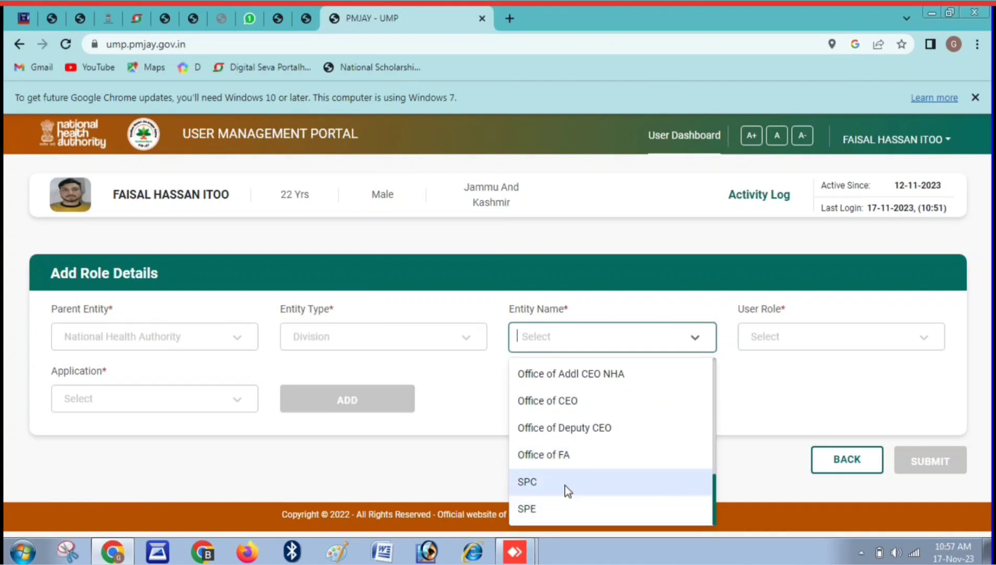
{"action": "scroll", "coordinate": [559, 505], "scroll_direction": "up", "scroll_amount": 9}
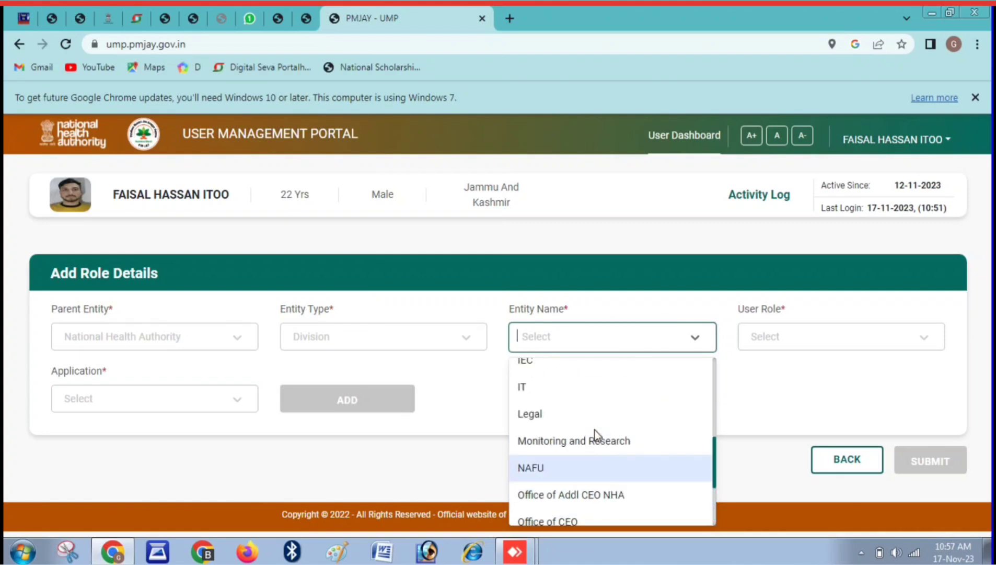
{"action": "scroll", "coordinate": [586, 477], "scroll_direction": "up", "scroll_amount": 2}
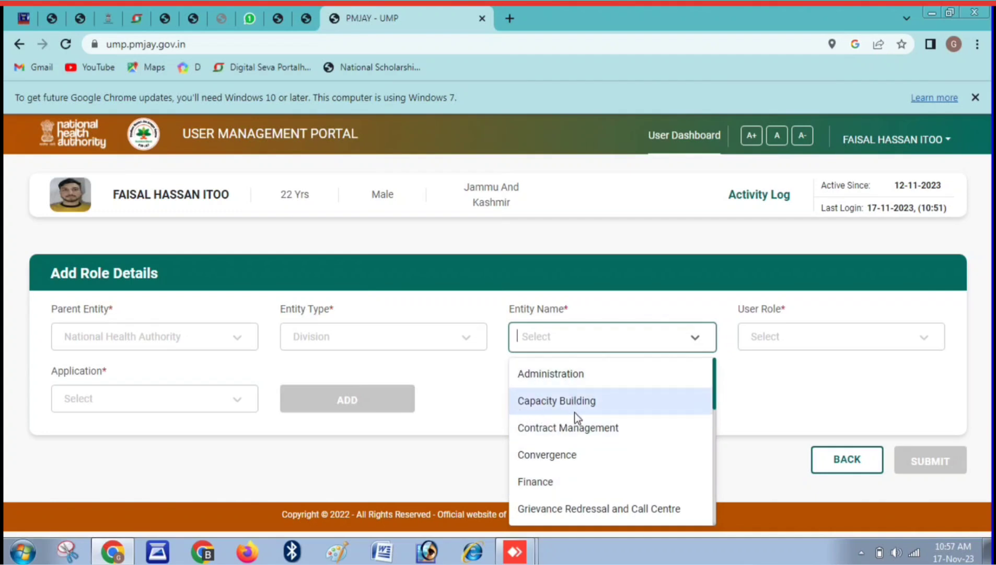
{"action": "scroll", "coordinate": [570, 489], "scroll_direction": "down", "scroll_amount": 3}
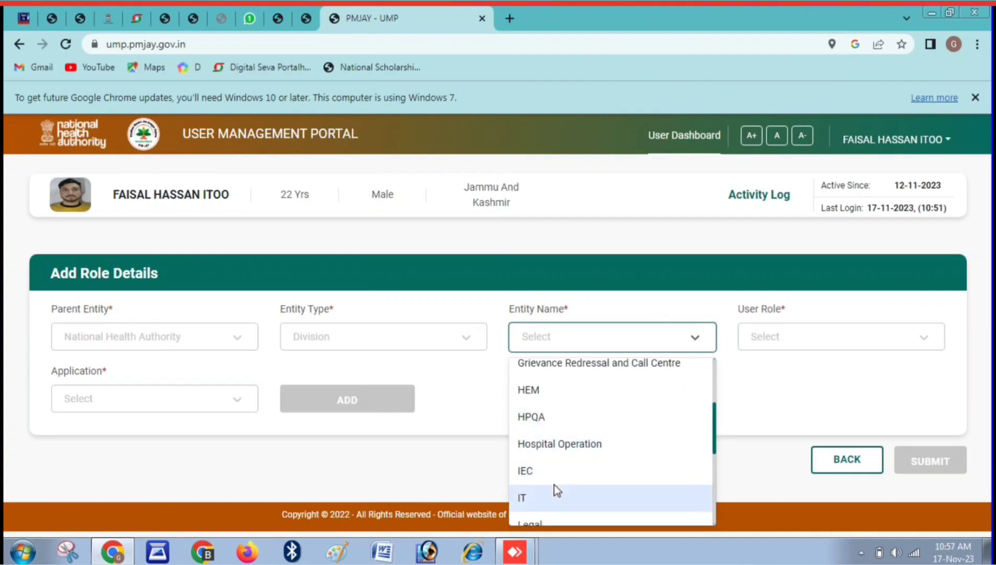
{"action": "scroll", "coordinate": [554, 485], "scroll_direction": "down", "scroll_amount": 3}
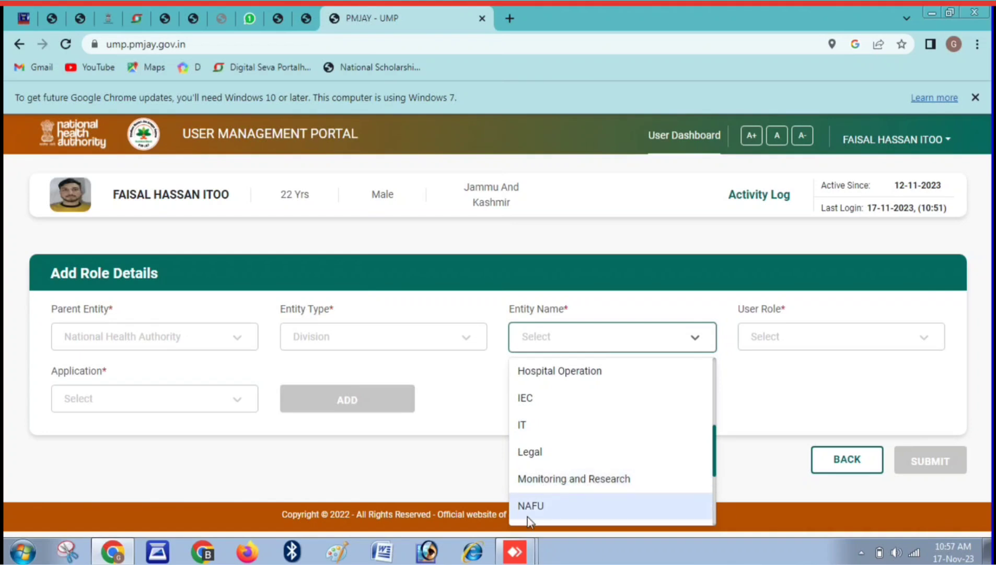
{"action": "left_click", "coordinate": [535, 504]}
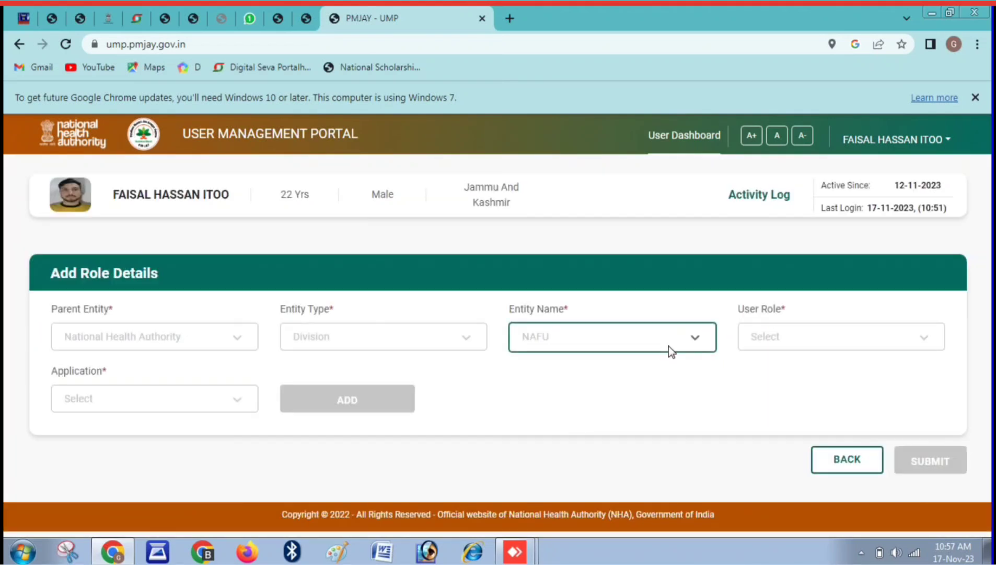
Choose Operator-BIS and BIS for the NAFU role, add it, and submit for approval.
{"action": "left_click", "coordinate": [795, 336]}
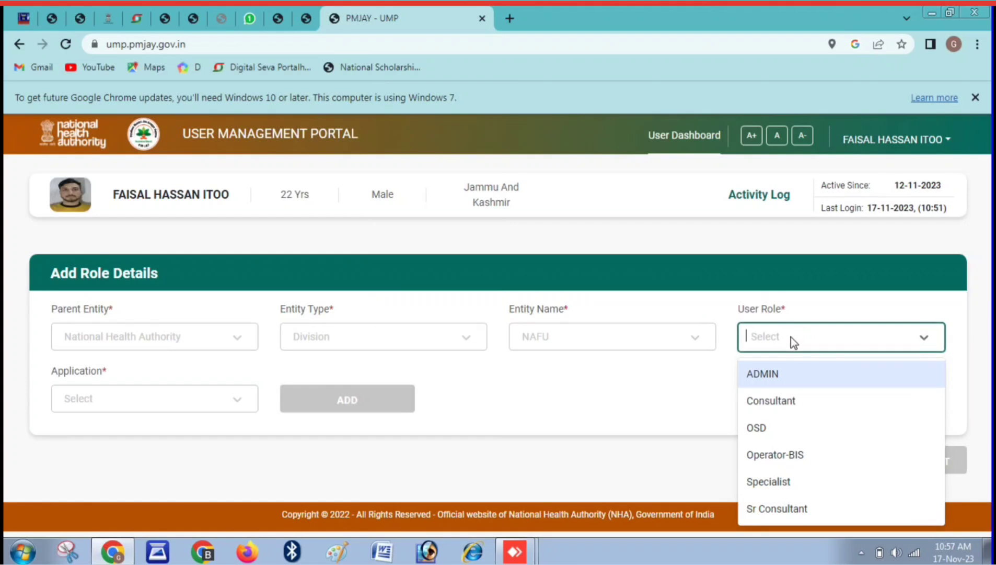
{"action": "left_click", "coordinate": [781, 458]}
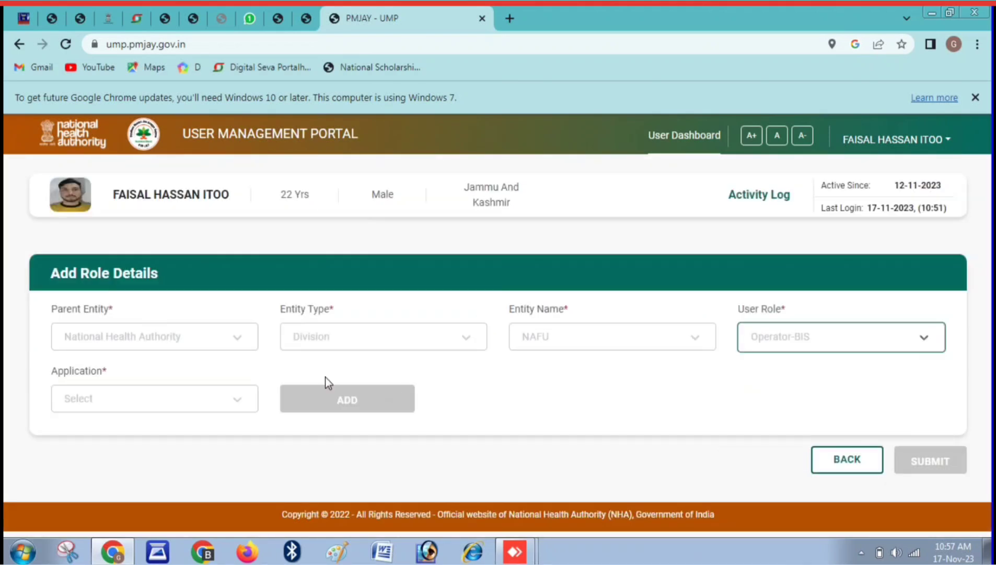
{"action": "left_click", "coordinate": [133, 394]}
{"action": "left_click", "coordinate": [98, 439]}
{"action": "left_click", "coordinate": [334, 397]}
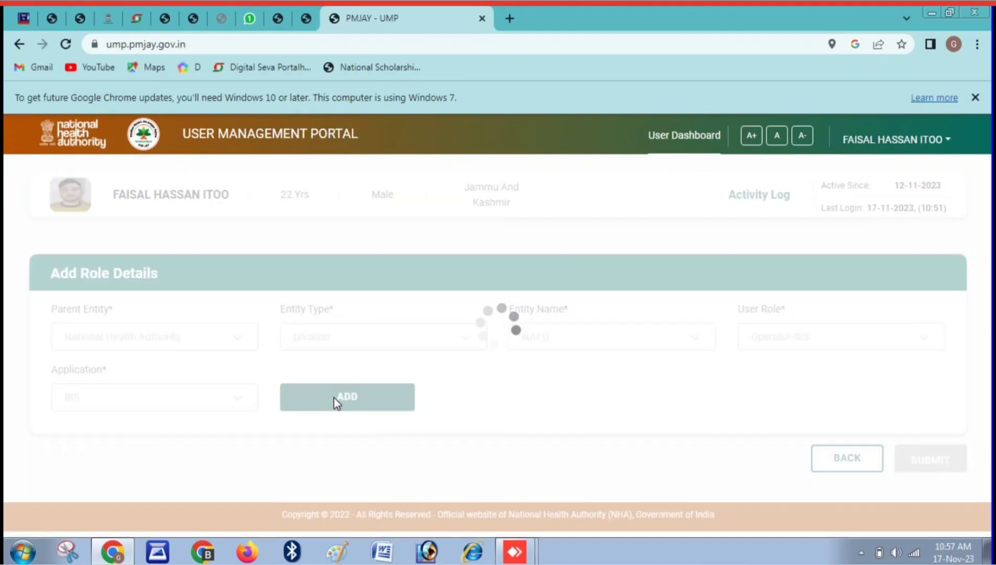
{"action": "scroll", "coordinate": [568, 418], "scroll_direction": "down", "scroll_amount": 2}
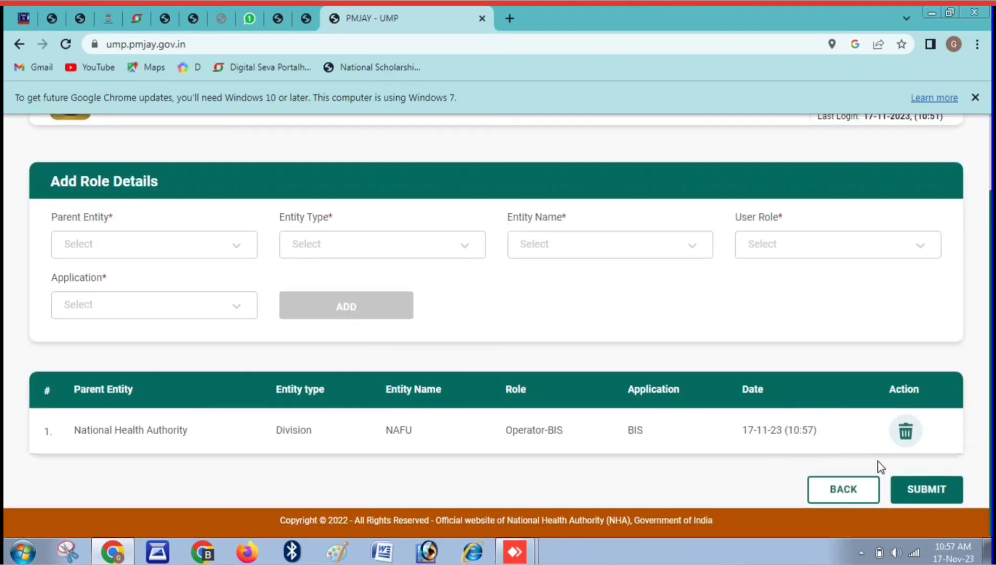
{"action": "left_click", "coordinate": [925, 489]}
{"action": "scroll", "coordinate": [406, 355], "scroll_direction": "down", "scroll_amount": 3}
{"action": "scroll", "coordinate": [403, 351], "scroll_direction": "up", "scroll_amount": 3}
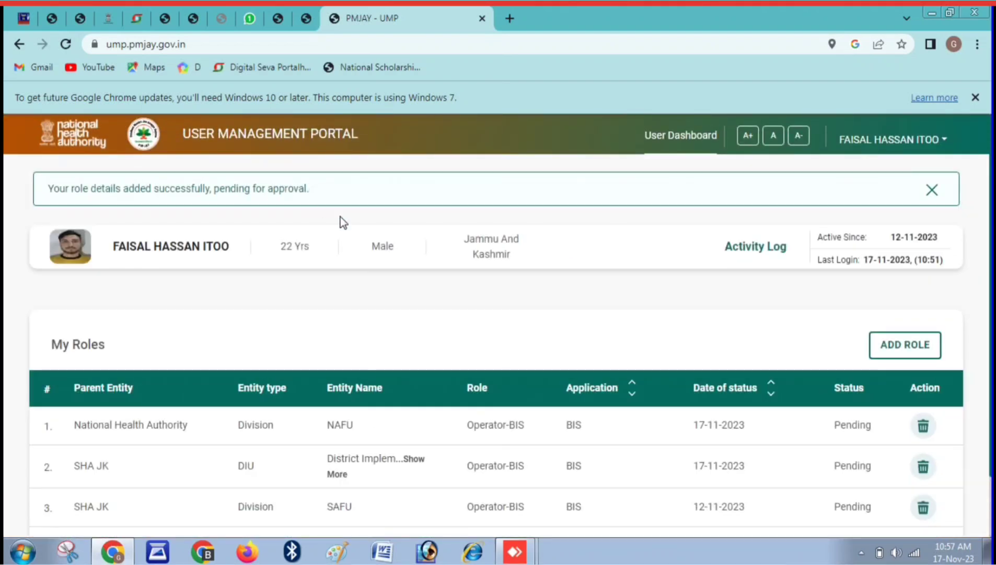
{"action": "scroll", "coordinate": [498, 371], "scroll_direction": "down", "scroll_amount": 2}
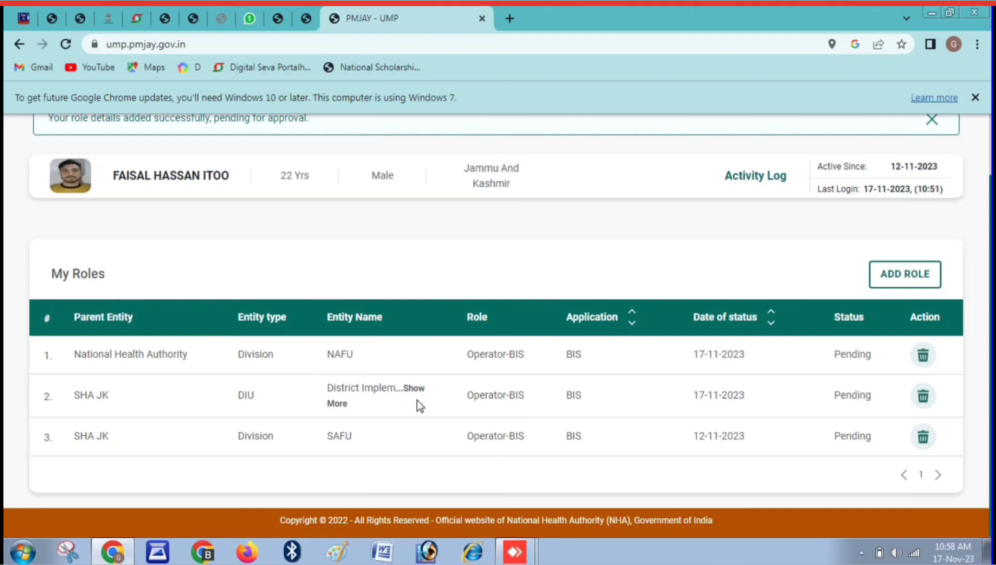
{"action": "scroll", "coordinate": [779, 345], "scroll_direction": "up", "scroll_amount": 2}
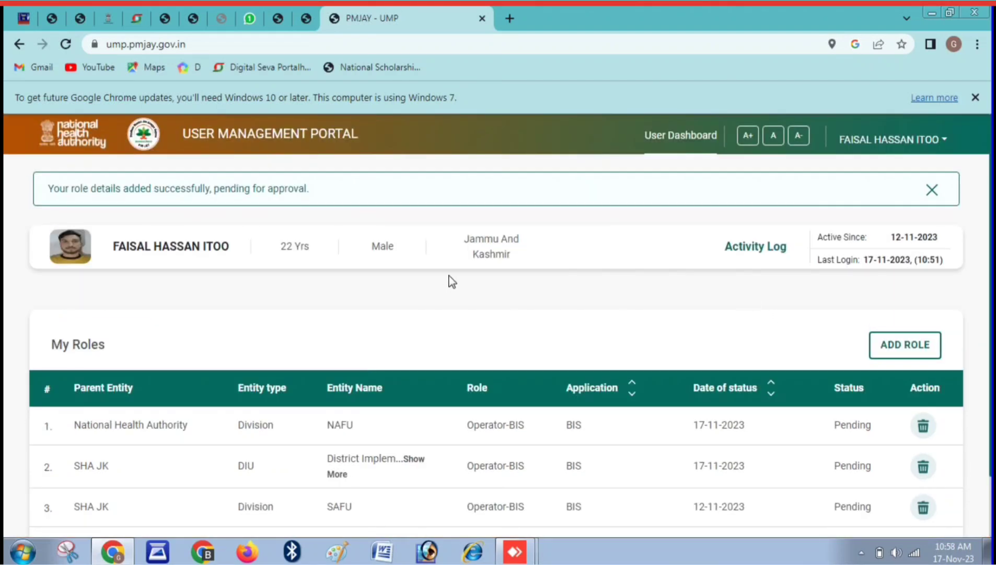
{"action": "scroll", "coordinate": [753, 345], "scroll_direction": "down", "scroll_amount": 2}
{"action": "scroll", "coordinate": [716, 354], "scroll_direction": "up", "scroll_amount": 2}
{"action": "scroll", "coordinate": [293, 282], "scroll_direction": "down", "scroll_amount": 2}
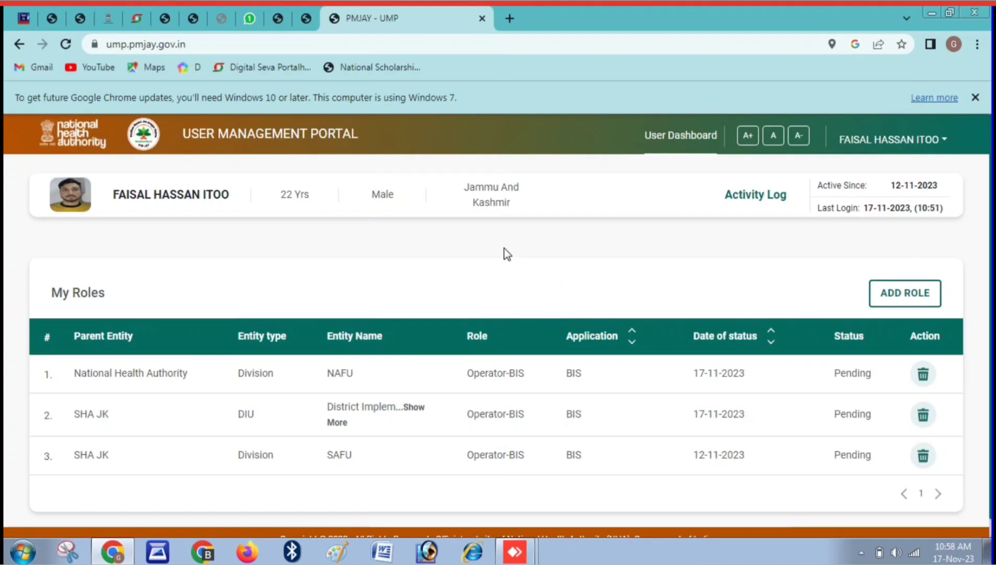
Go back from the Beneficiary Portal to the User Management Portal sign-up page.
{"action": "left_click", "coordinate": [19, 45]}
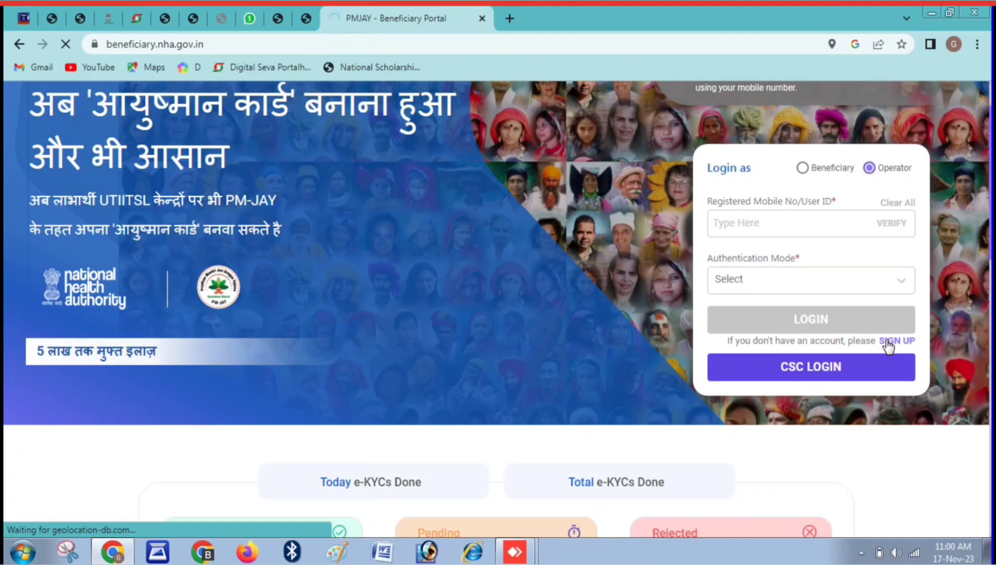
{"action": "left_click", "coordinate": [887, 342]}
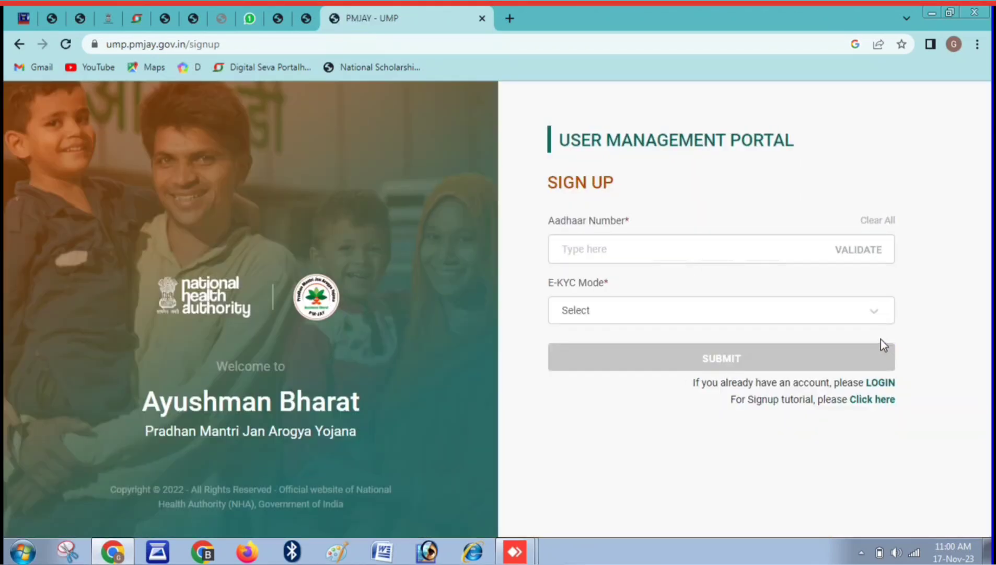
On the login form, enter the registered mobile number and verify it to request an OTP.
{"action": "left_click", "coordinate": [876, 384]}
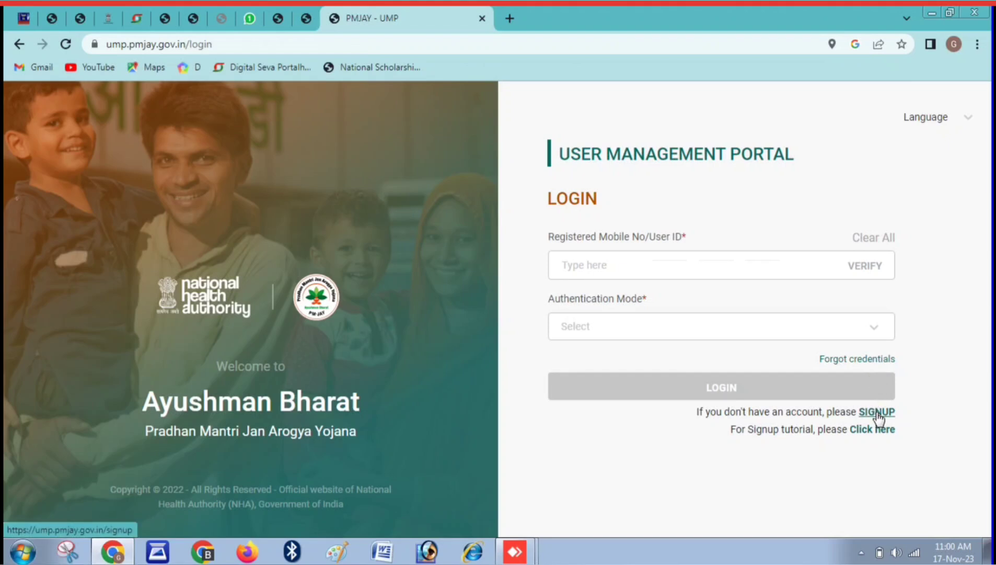
{"action": "left_click", "coordinate": [644, 272]}
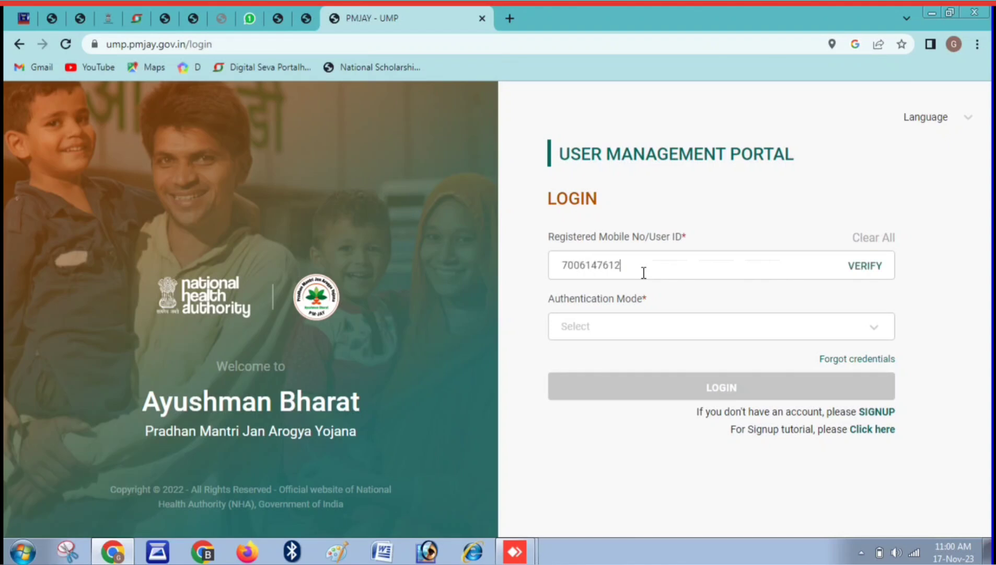
{"action": "left_click", "coordinate": [855, 266]}
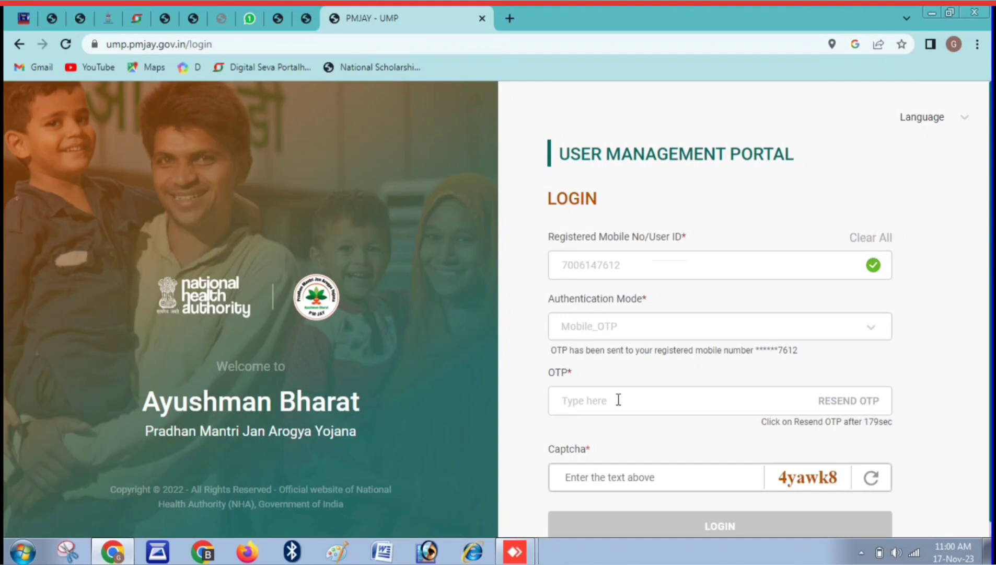
Enter the received OTP and the captcha text, then log in to the User Dashboard.
{"action": "left_click", "coordinate": [618, 399]}
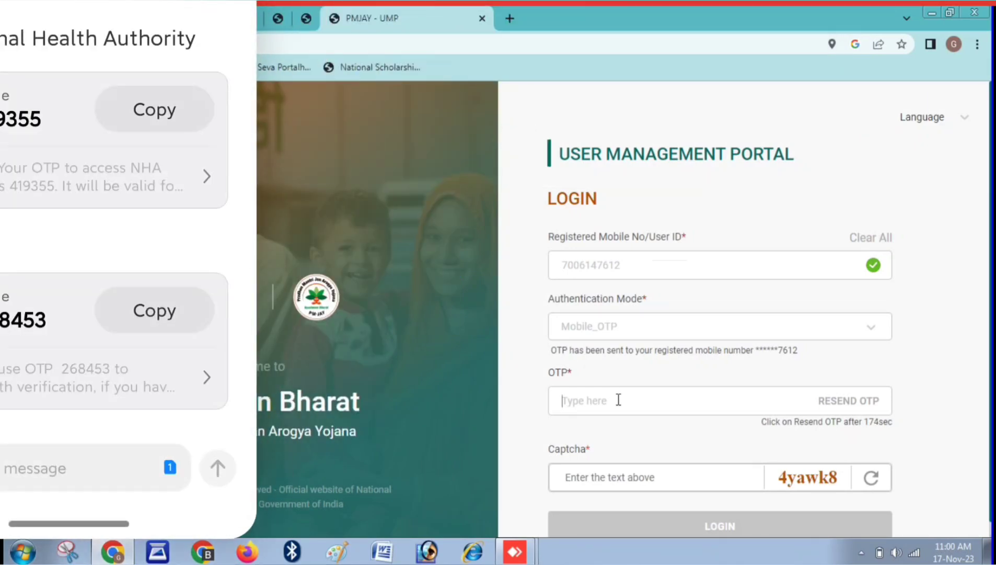
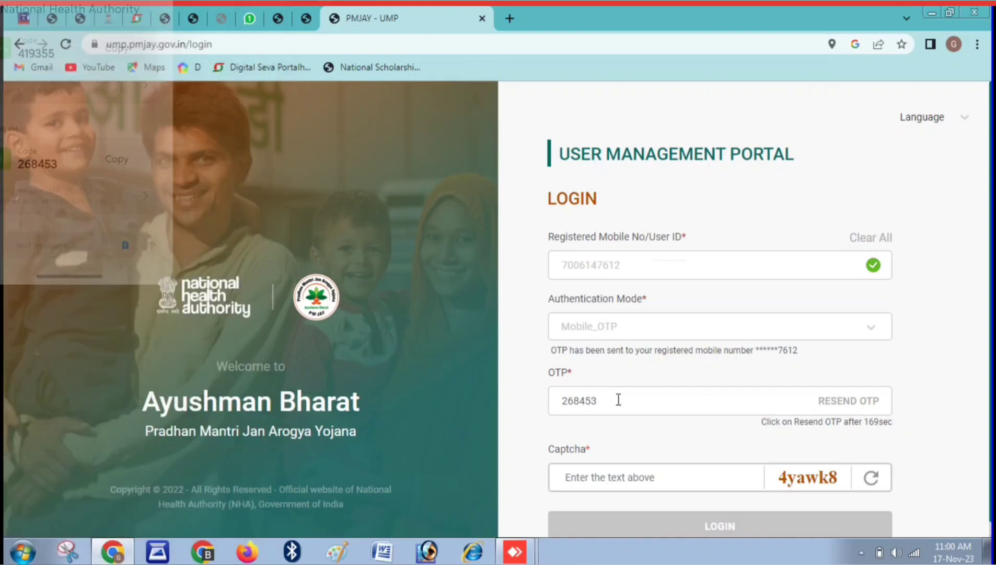
{"action": "left_click", "coordinate": [598, 479]}
{"action": "type", "text": "4yaw"}
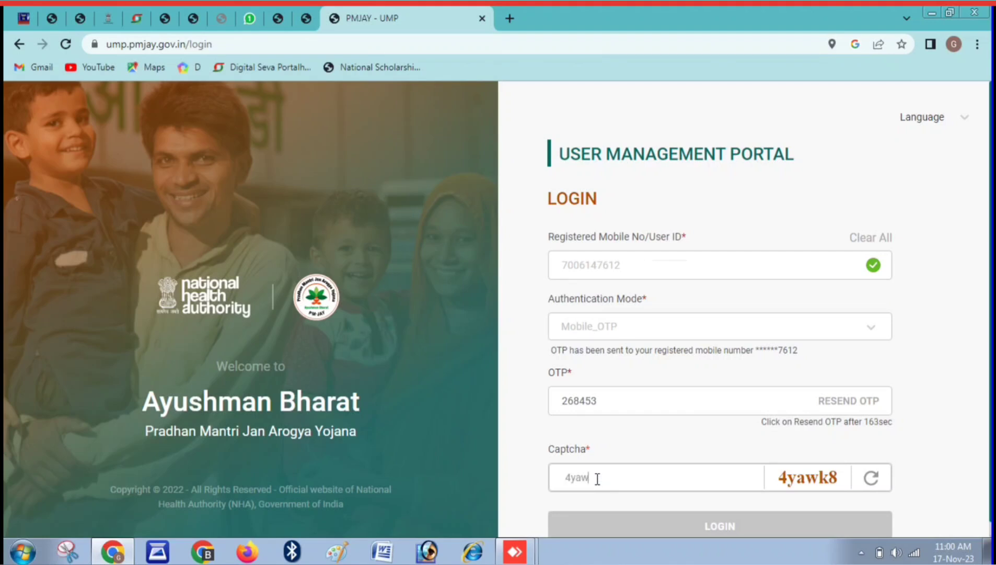
{"action": "type", "text": "k8"}
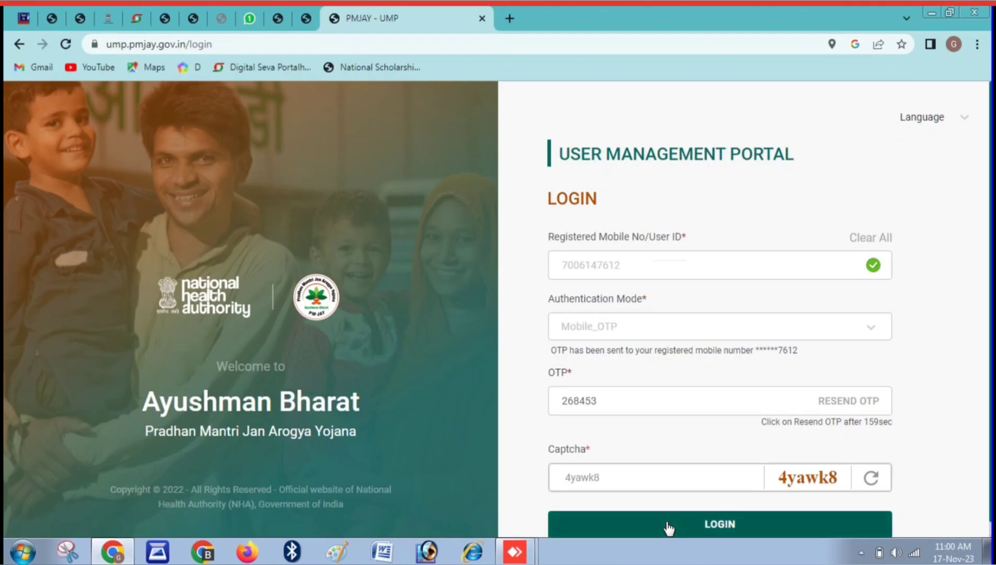
{"action": "left_click", "coordinate": [667, 522]}
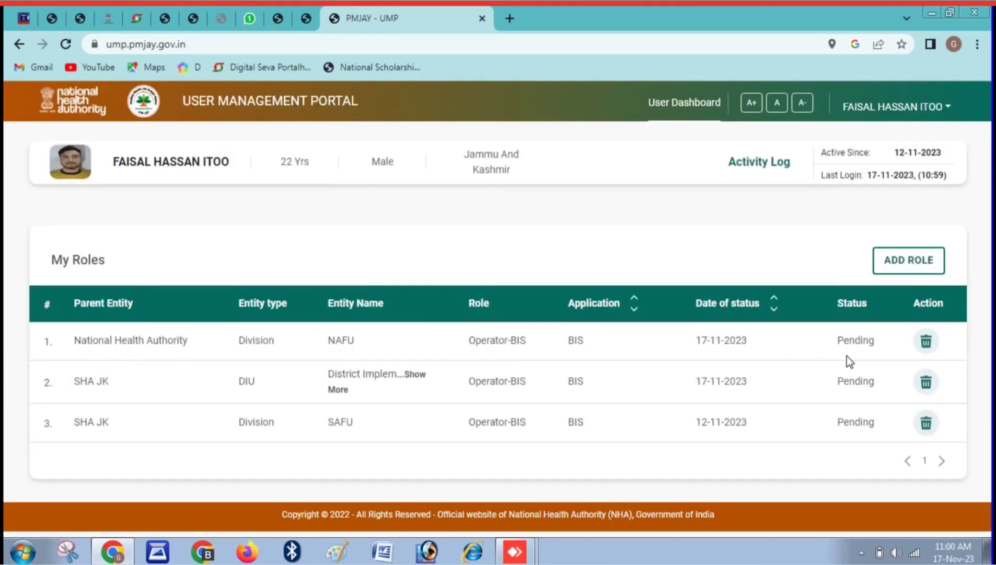
Highlight the Pending status of each of the three roles, then clear the selection.
{"action": "left_click", "coordinate": [876, 366]}
{"action": "left_click_drag", "start_coordinate": [833, 382], "coordinate": [881, 386]}
{"action": "left_click_drag", "start_coordinate": [840, 422], "coordinate": [886, 425]}
{"action": "left_click", "coordinate": [851, 445]}
Minimize the browser and refresh the desktop from its context menu.
{"action": "left_click", "coordinate": [930, 13]}
{"action": "right_click", "coordinate": [482, 155]}
{"action": "right_click", "coordinate": [427, 90]}
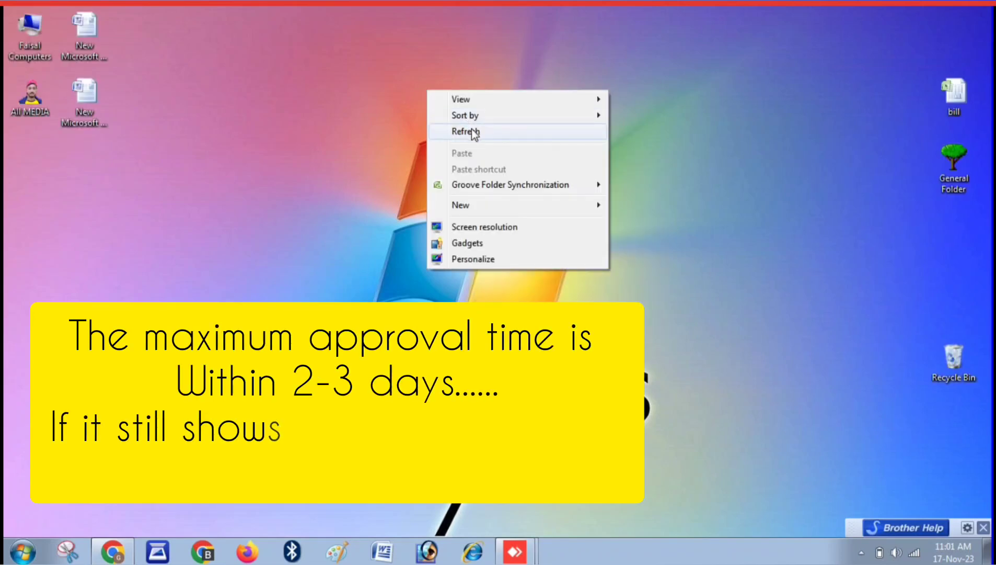
{"action": "right_click", "coordinate": [385, 47]}
{"action": "right_click", "coordinate": [298, 24]}
{"action": "left_click", "coordinate": [350, 65]}
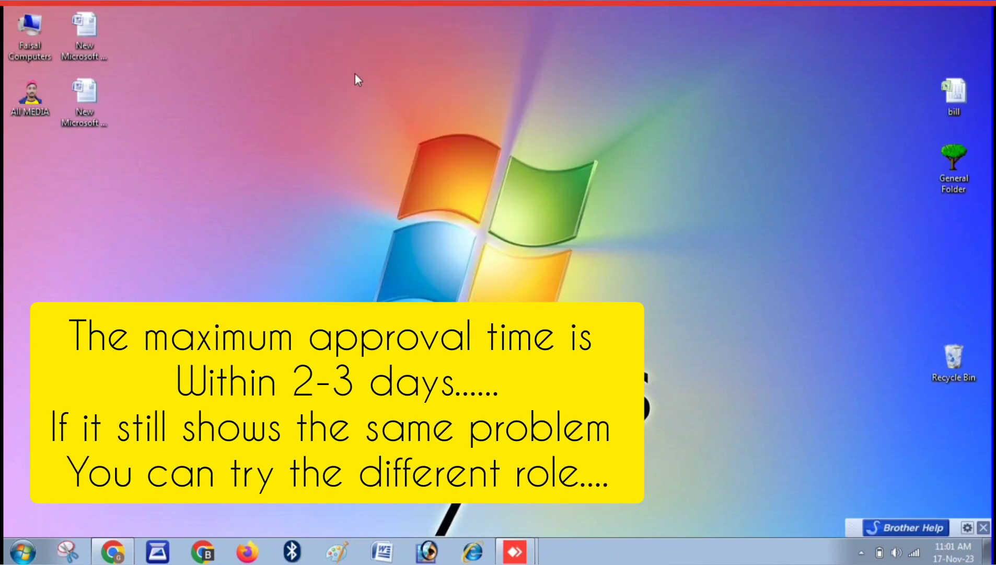